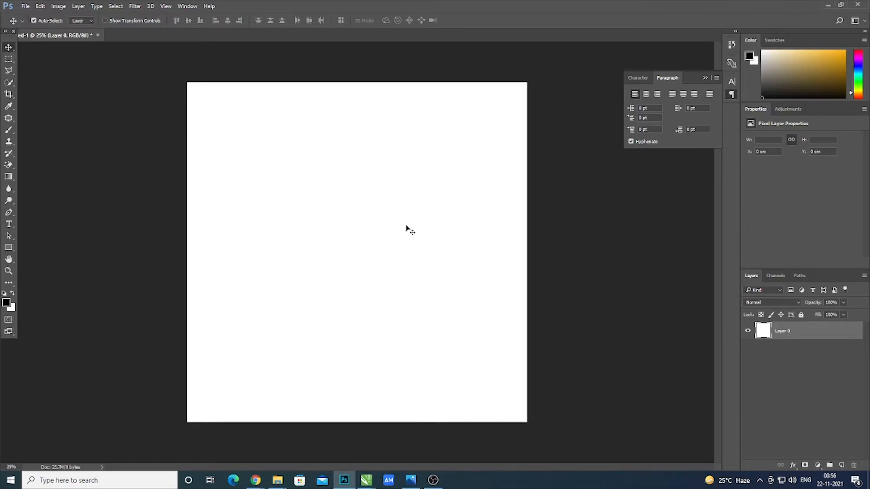
# Place the image 3248048 from the desktop into the document and scale it to about 31% so it covers the whole canvas.
pyautogui.press('super+d')
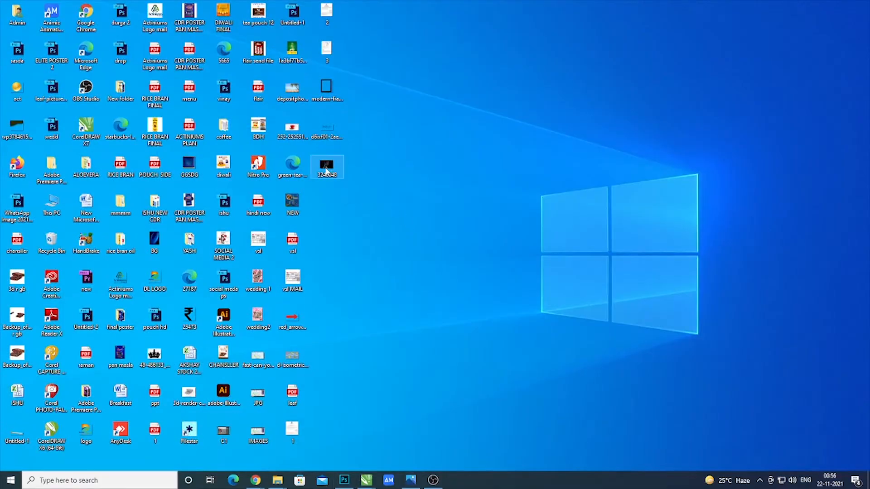
pyautogui.moveTo(327, 167); pyautogui.dragTo(352, 243)
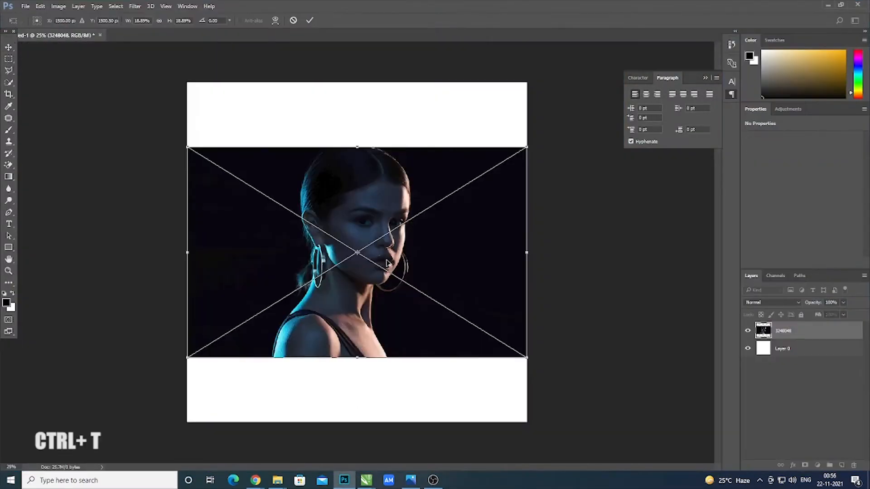
pyautogui.moveTo(528, 358); pyautogui.dragTo(748, 488)
pyautogui.moveTo(501, 363); pyautogui.dragTo(393, 302)
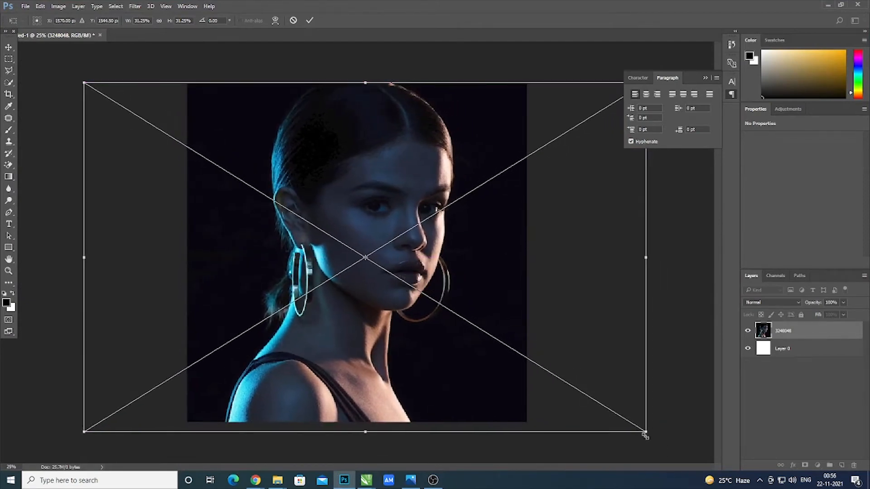
pyautogui.moveTo(646, 435); pyautogui.dragTo(635, 423)
pyautogui.press('Return')
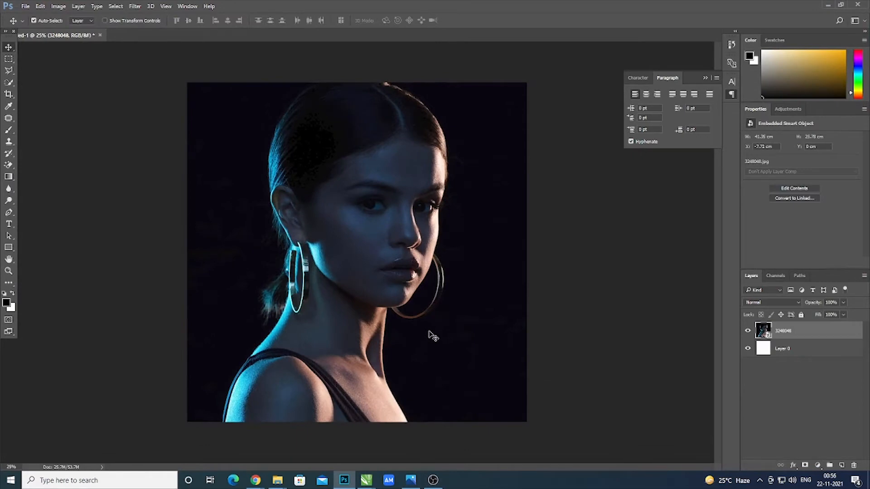
# Flip the placed portrait photo horizontally and nudge it slightly sideways.
pyautogui.hotkey('ctrl', 't')
pyautogui.rightClick(433, 336)
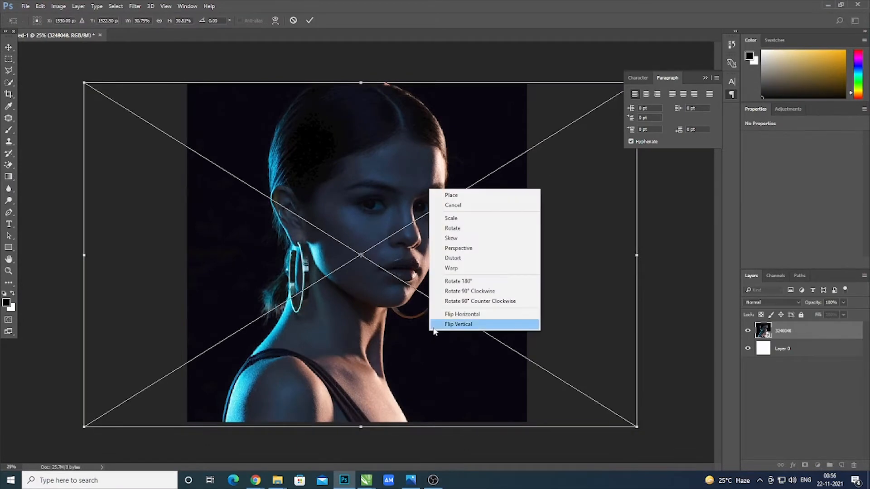
pyautogui.click(447, 315)
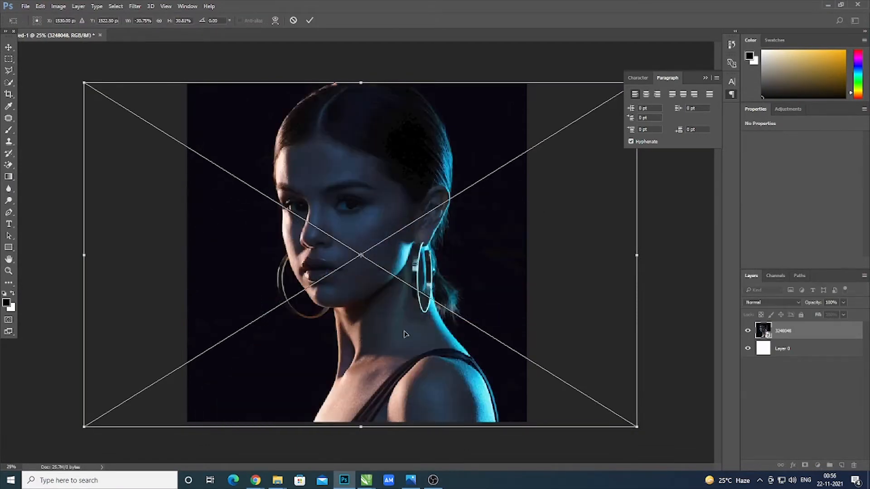
pyautogui.moveTo(405, 334); pyautogui.dragTo(409, 335)
pyautogui.press('Return')
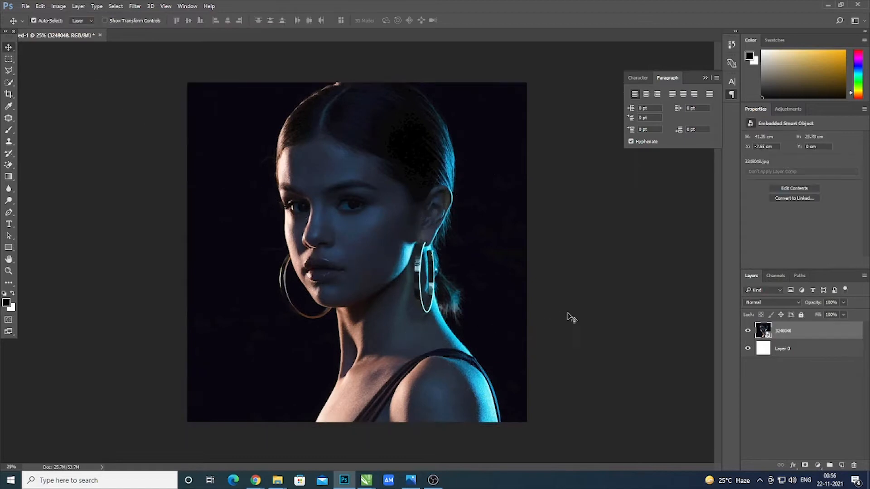
pyautogui.click(863, 376)
pyautogui.click(809, 349)
pyautogui.click(808, 335)
pyautogui.click(806, 466)
pyautogui.hotkey('ctrl', 'z')
pyautogui.click(819, 467)
pyautogui.click(819, 468)
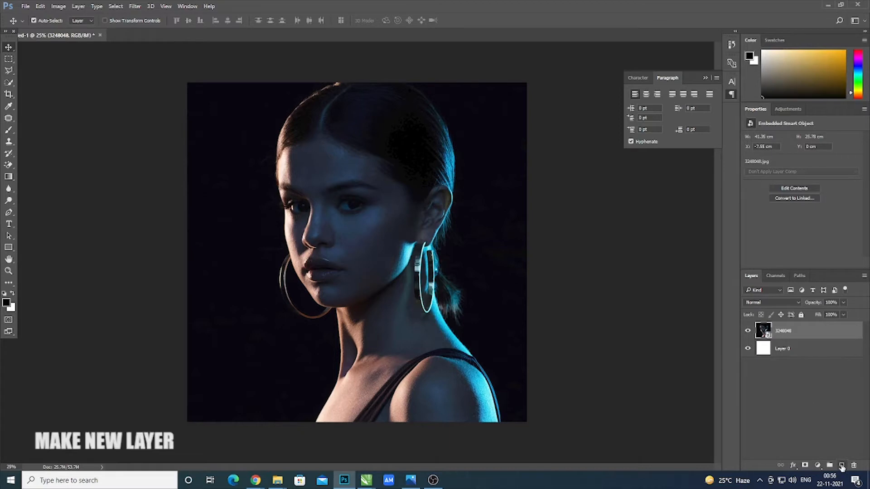
# Add a new layer and draw a white rectangle about 3012 x 812 px across the full width of the photo's lower part.
pyautogui.click(842, 466)
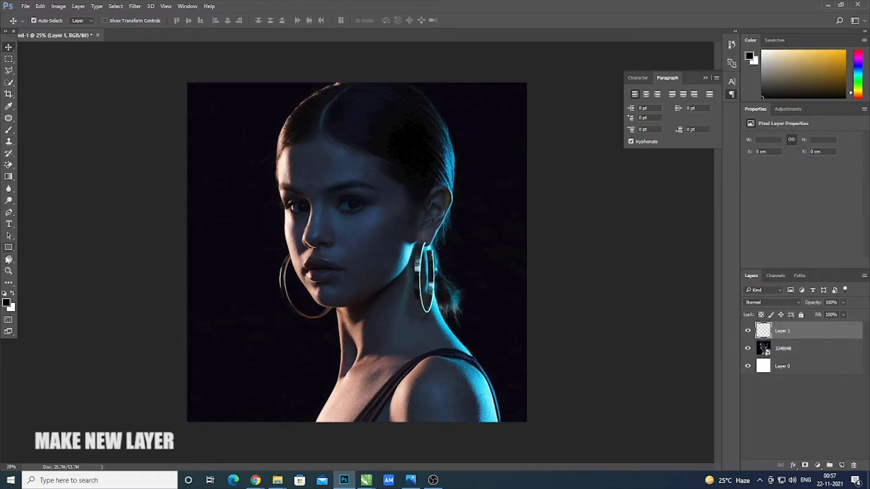
pyautogui.click(9, 247)
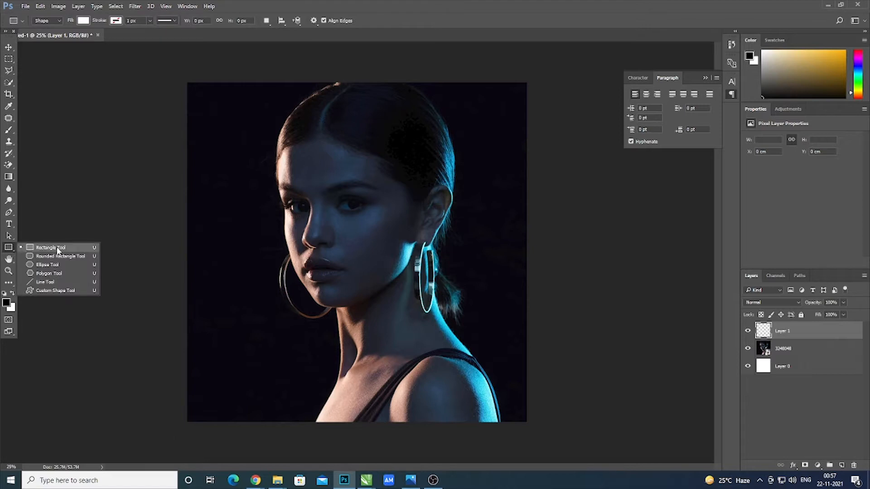
pyautogui.click(57, 250)
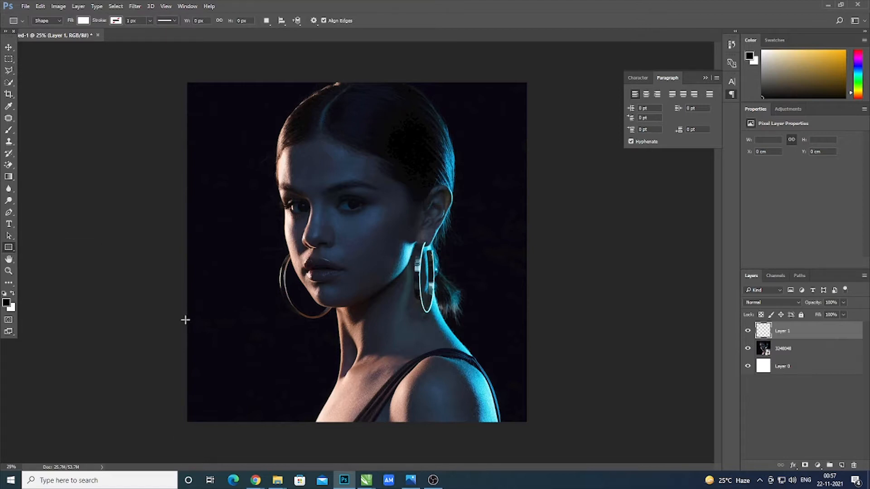
pyautogui.moveTo(186, 320); pyautogui.dragTo(527, 412)
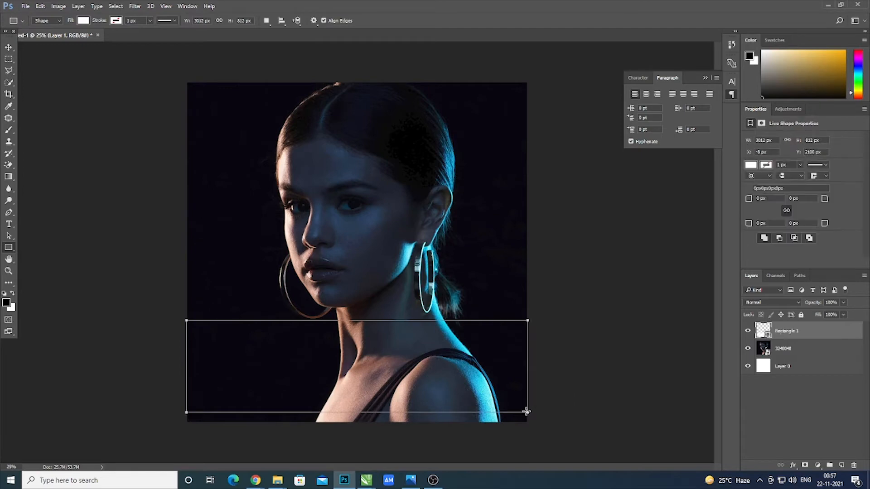
pyautogui.click(8, 47)
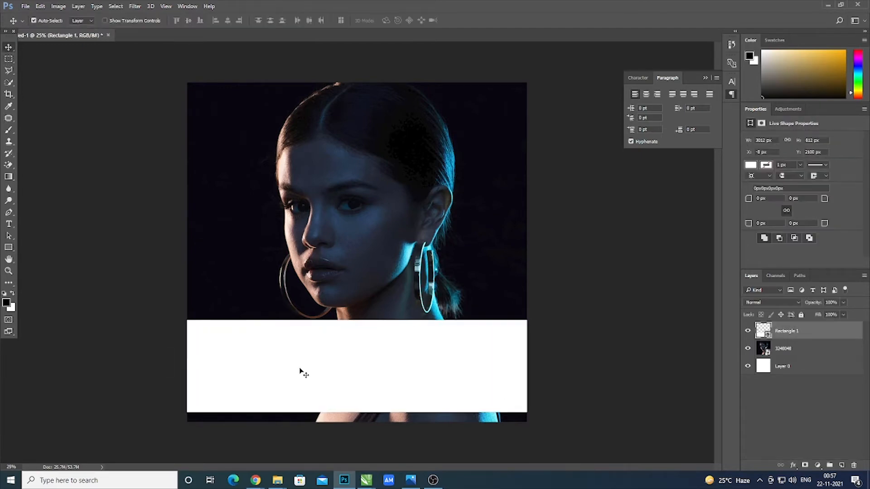
pyautogui.click(69, 233)
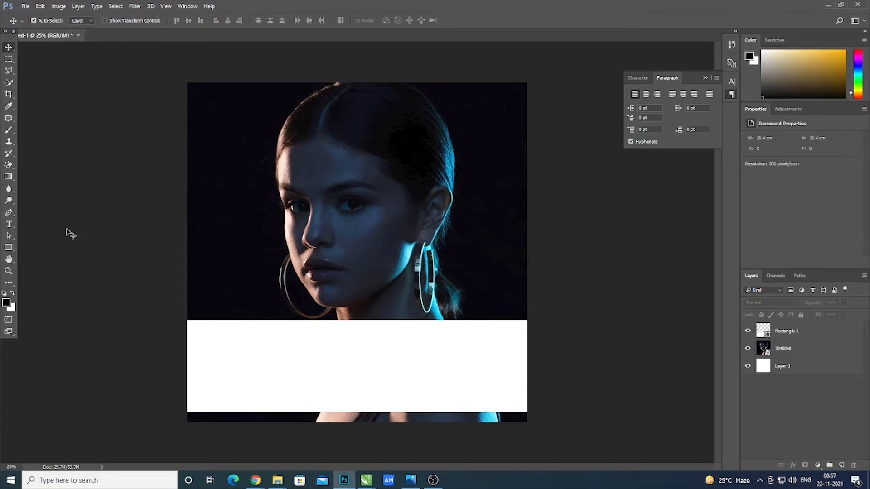
# Add a white text line reading "work hard dream big" on the photo, beside the face.
pyautogui.click(9, 224)
pyautogui.click(228, 221)
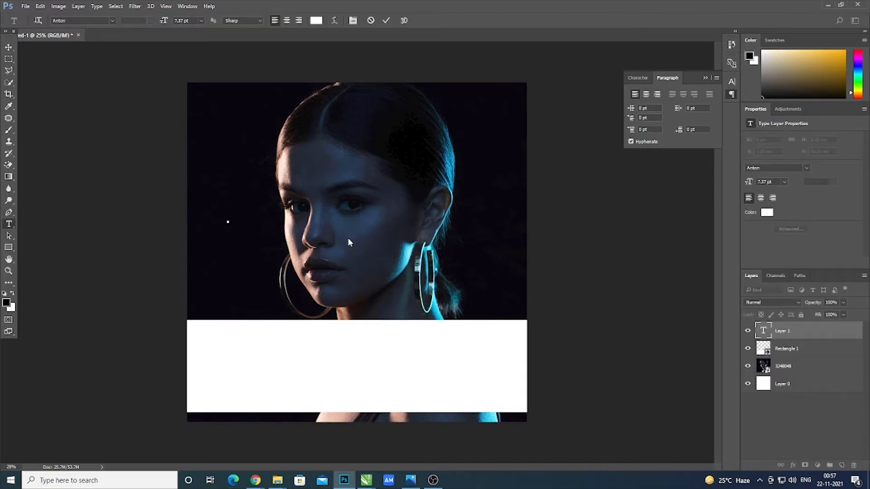
pyautogui.write('SELENA GOMEZ SELENA')
pyautogui.click(8, 48)
# Enlarge the text line to about 80 pt and position it across the face above the white rectangle.
pyautogui.hotkey('ctrl', 't')
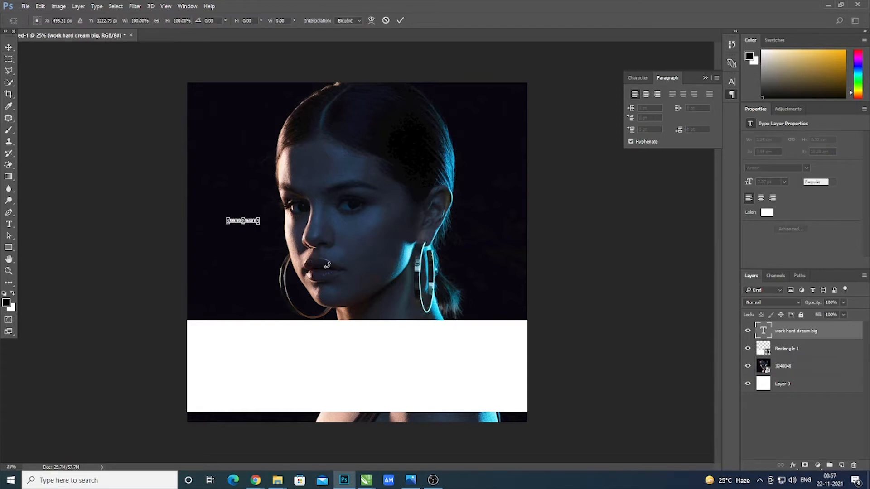
pyautogui.moveTo(261, 229); pyautogui.dragTo(551, 302)
pyautogui.moveTo(466, 248); pyautogui.dragTo(438, 267)
pyautogui.press('Return')
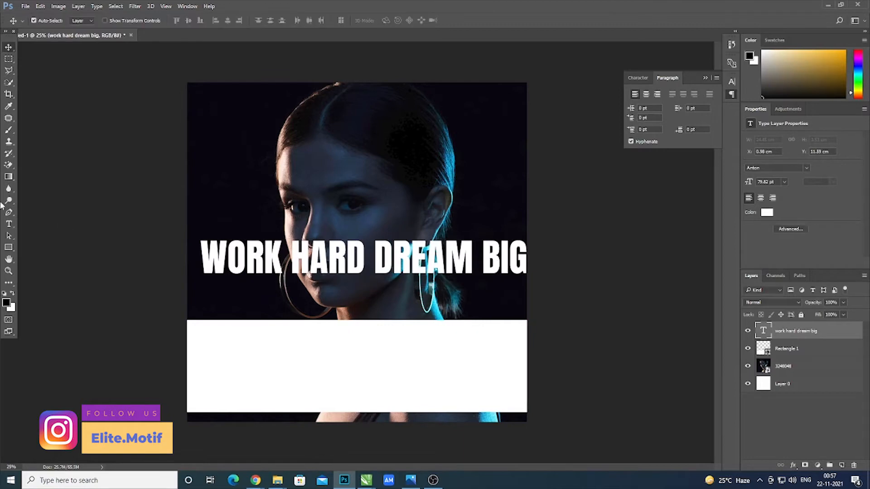
# Set the font of the whole "work hard dream big" text to Anton.
pyautogui.click(9, 224)
pyautogui.click(279, 267)
pyautogui.hotkey('ctrl', 'a')
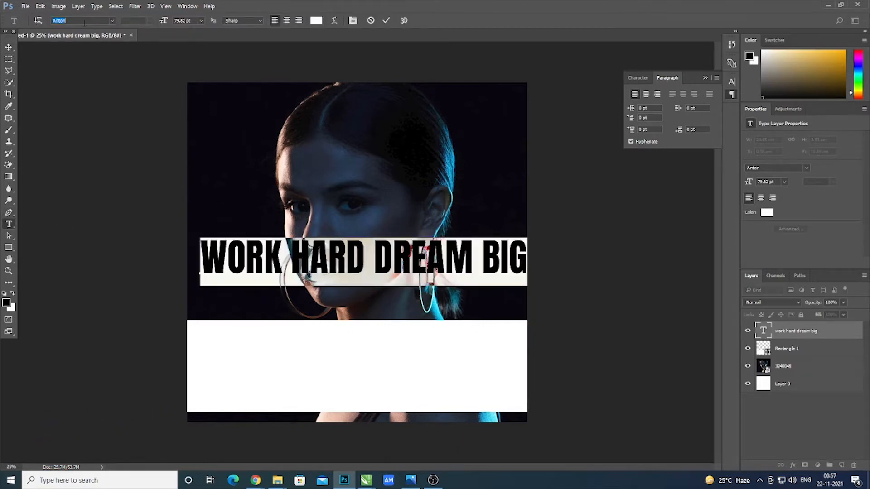
pyautogui.write('anto')
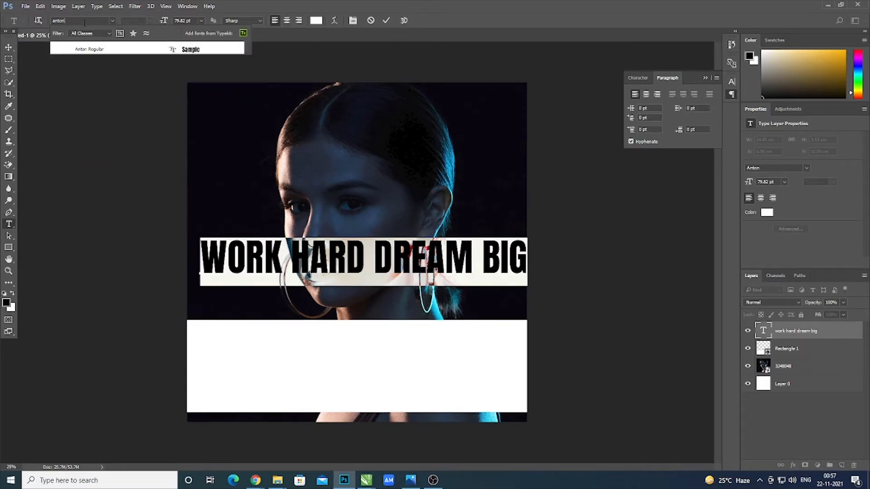
pyautogui.write('n')
pyautogui.click(86, 51)
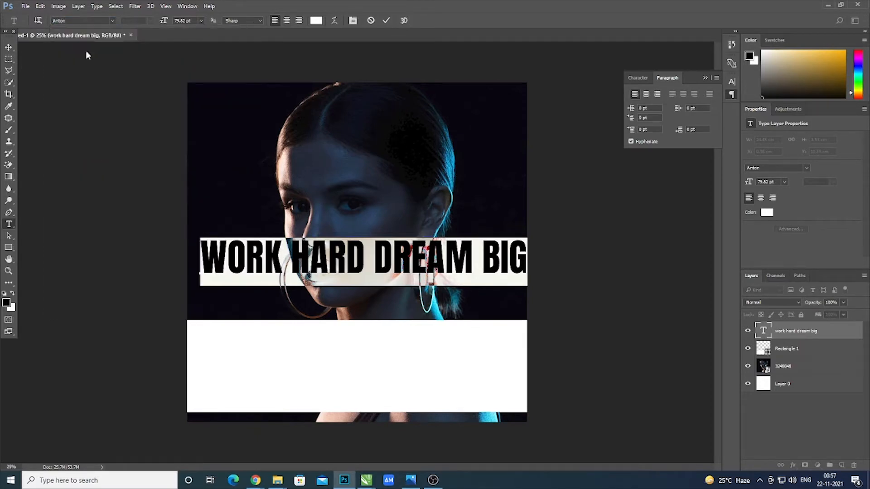
pyautogui.click(8, 47)
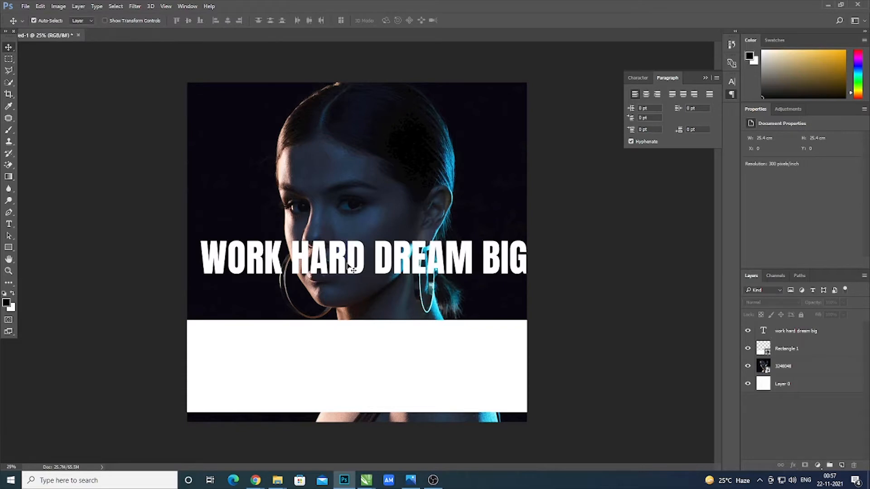
# Scale the text down to about 75 pt and move it onto the white rectangle.
pyautogui.moveTo(350, 270); pyautogui.dragTo(343, 270)
pyautogui.hotkey('ctrl', 't')
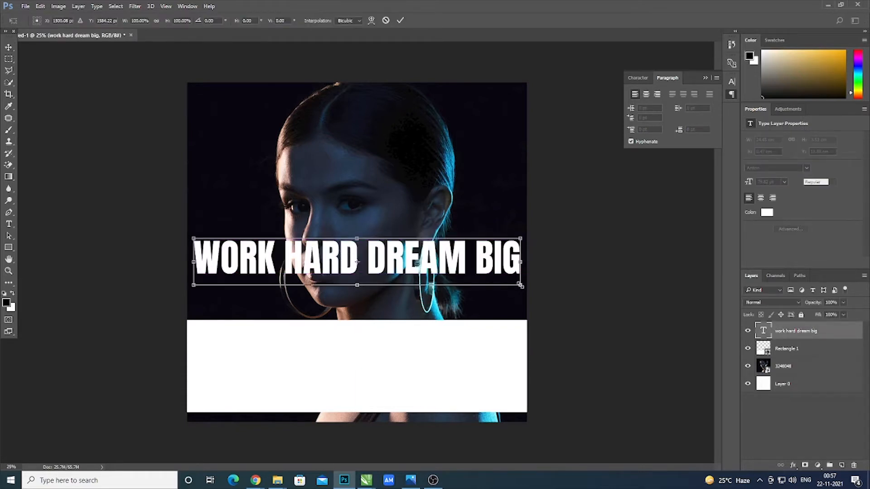
pyautogui.moveTo(521, 286); pyautogui.dragTo(486, 369)
pyautogui.press('Return')
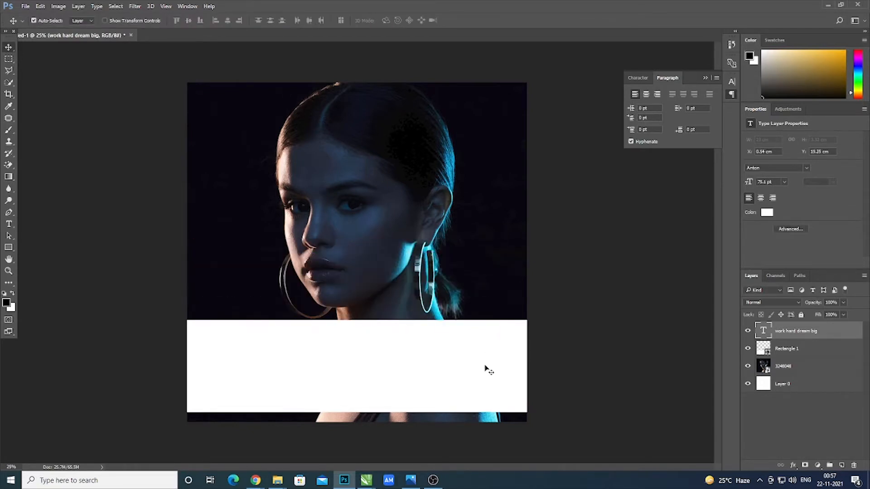
# In the text layer's blending options, set the fill opacity to 0% and the knockout to Shallow.
pyautogui.rightClick(803, 334)
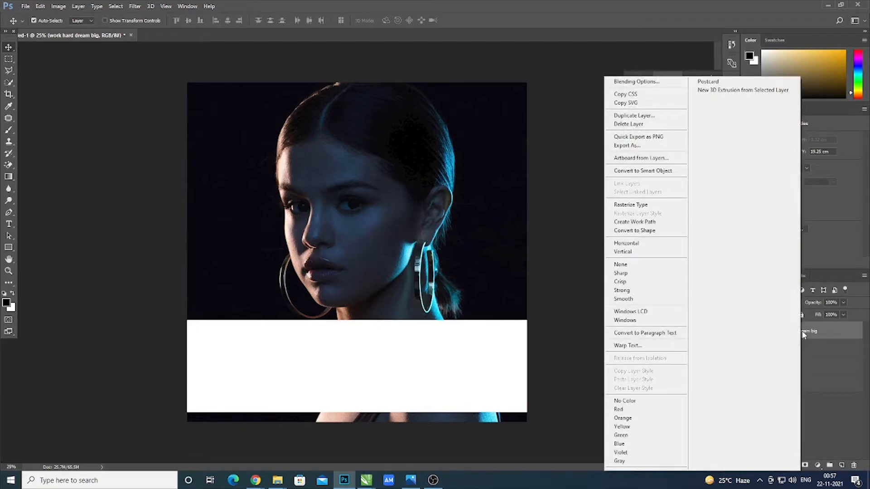
pyautogui.click(610, 82)
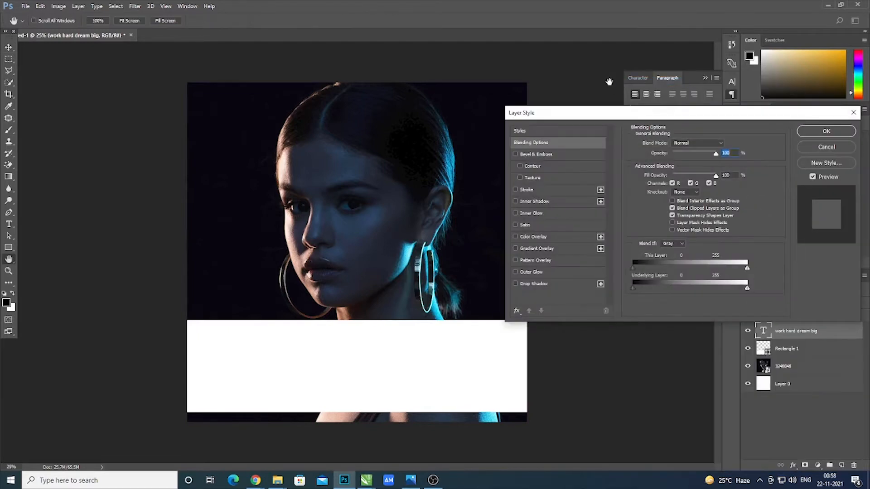
pyautogui.moveTo(714, 177); pyautogui.dragTo(674, 177)
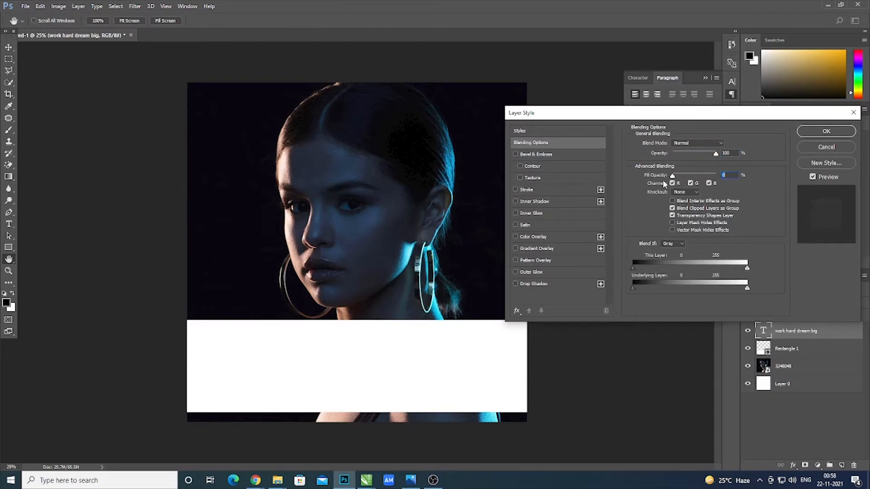
pyautogui.click(689, 192)
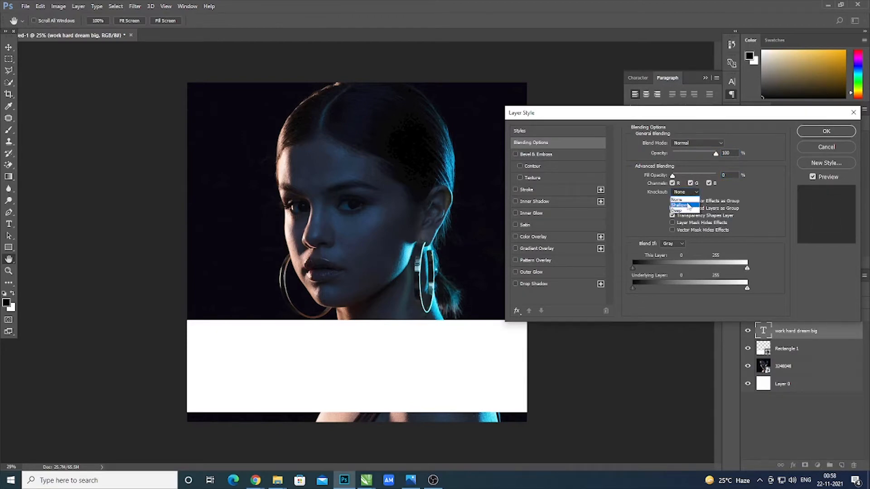
pyautogui.click(689, 206)
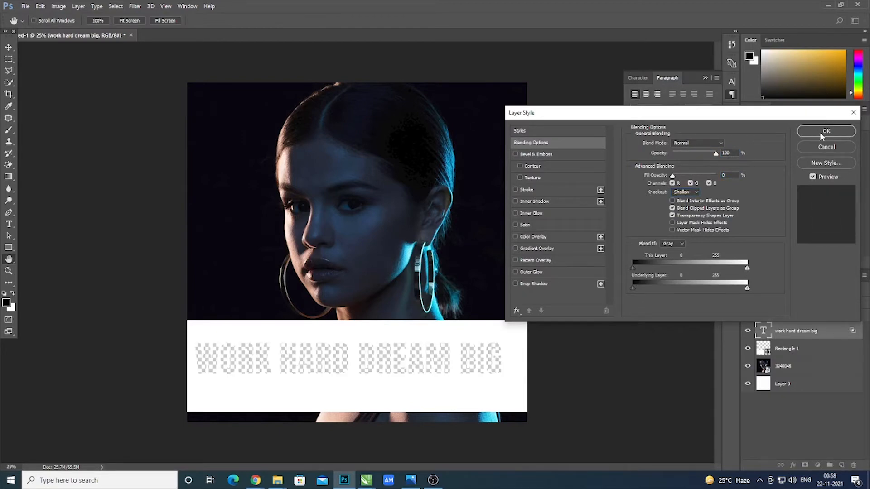
pyautogui.click(825, 132)
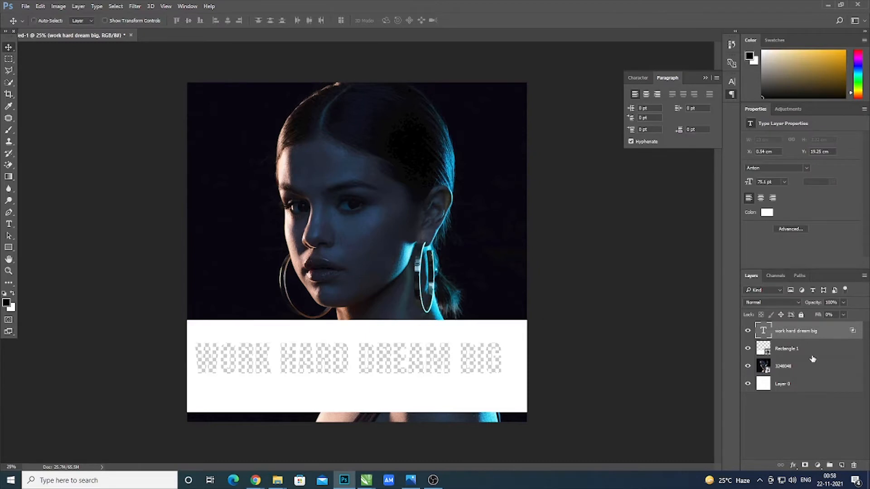
# Group the text and rectangle layers, and shift the text slightly to centre it horizontally in the white band.
pyautogui.click(807, 351)
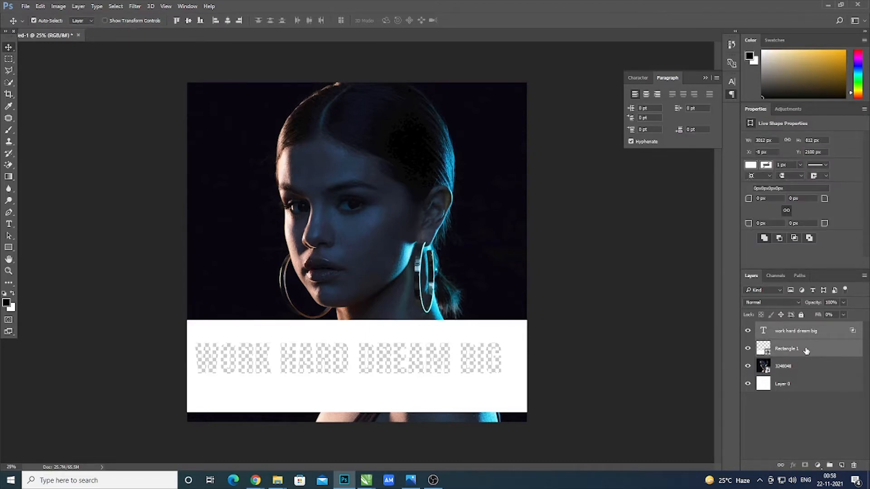
pyautogui.hotkey('ctrl', 'g')
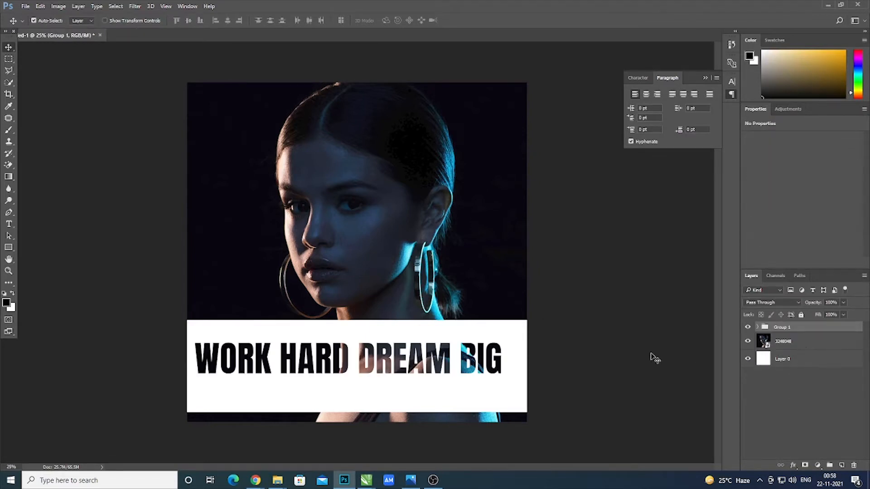
pyautogui.click(544, 365)
pyautogui.moveTo(501, 369); pyautogui.dragTo(509, 371)
# Reduce the white rectangle's height to about 488 px from both its upper and lower edges so it frames the text evenly.
pyautogui.click(481, 404)
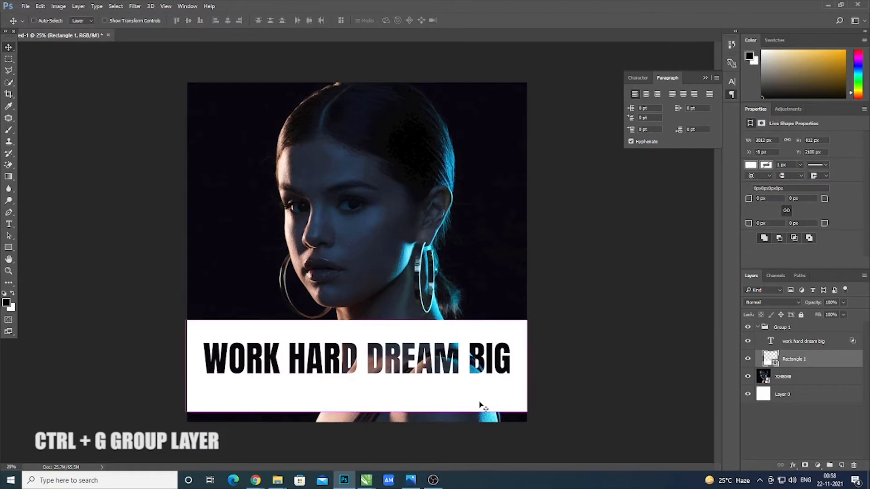
pyautogui.hotkey('ctrl', 't')
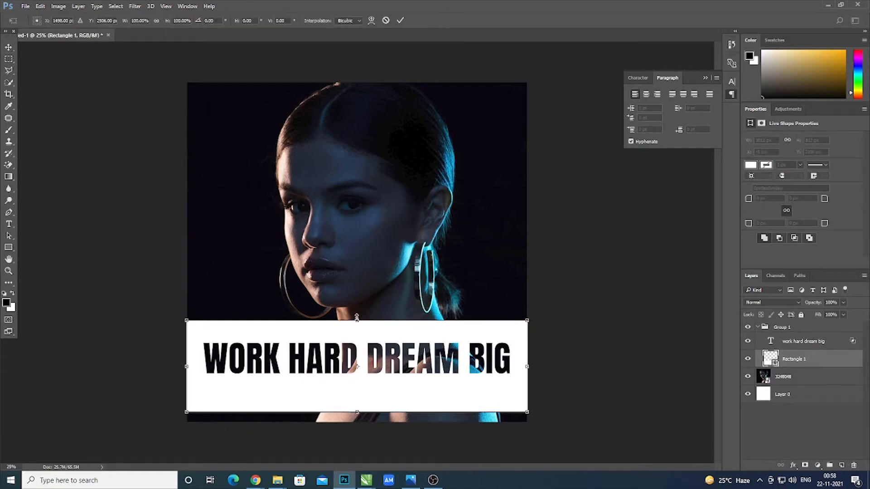
pyautogui.moveTo(357, 317); pyautogui.dragTo(357, 332)
pyautogui.moveTo(360, 414); pyautogui.dragTo(365, 387)
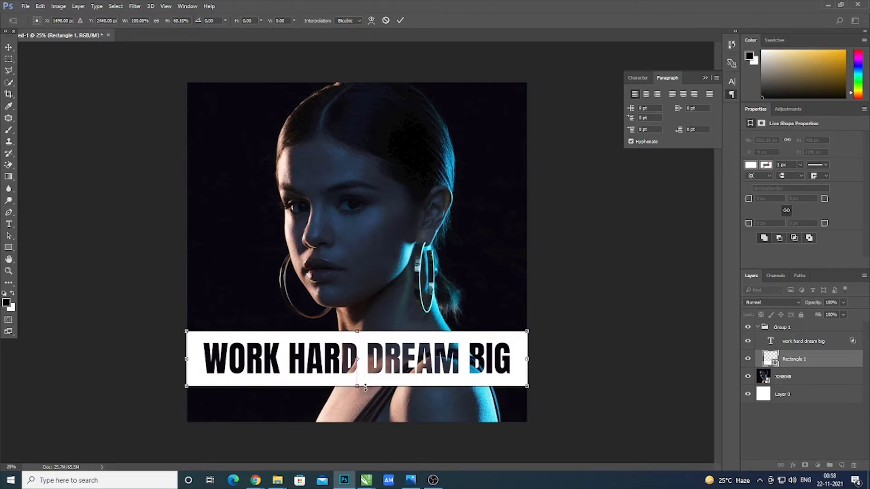
pyautogui.press('Return')
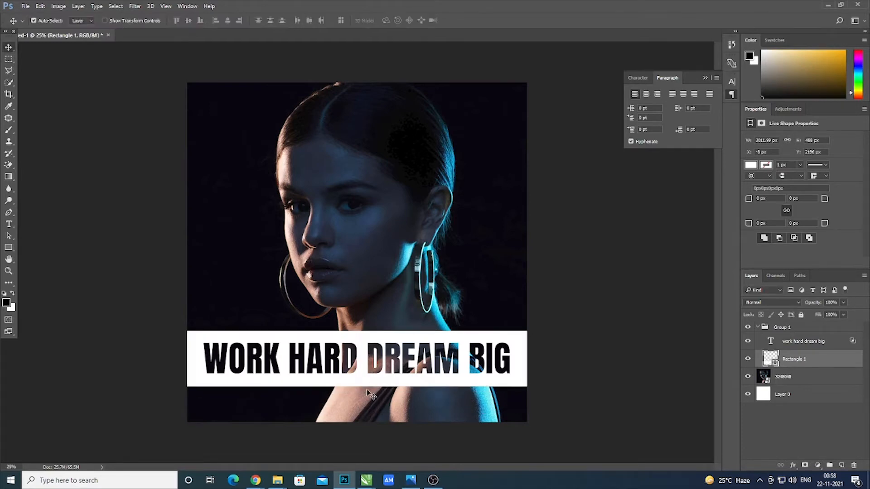
# Move the white rectangle and its text together down the poster to a rectangle Y position of about 2326 px.
pyautogui.keyDown('ctrl'); pyautogui.click(815, 345); pyautogui.keyUp('ctrl')
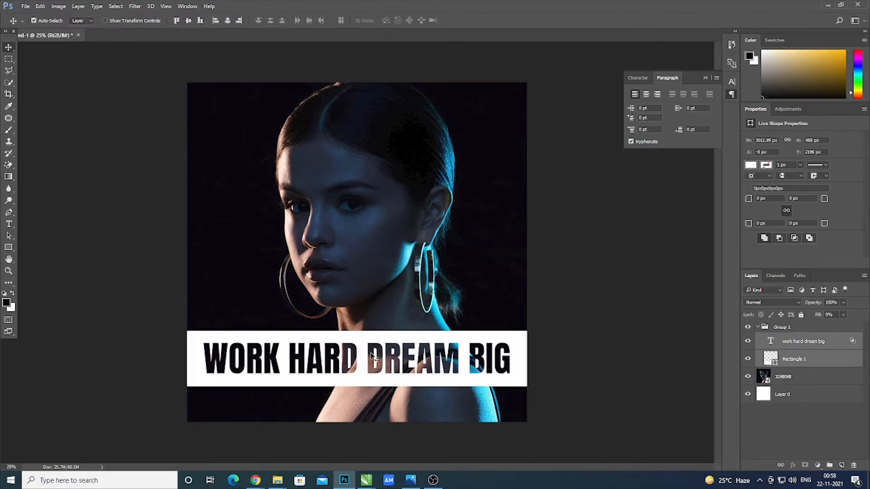
pyautogui.moveTo(372, 358)
pyautogui.mouseDown()
pyautogui.moveTo(374, 381)
pyautogui.moveTo(374, 373)
pyautogui.mouseUp()
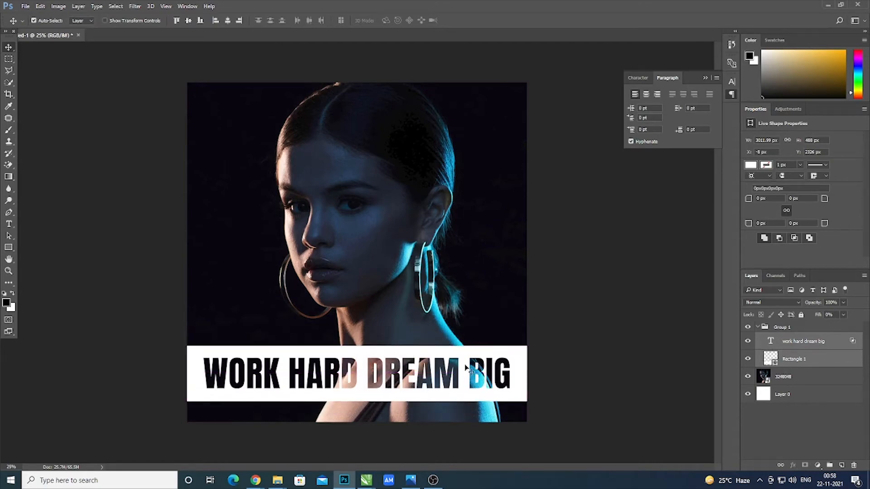
pyautogui.click(608, 354)
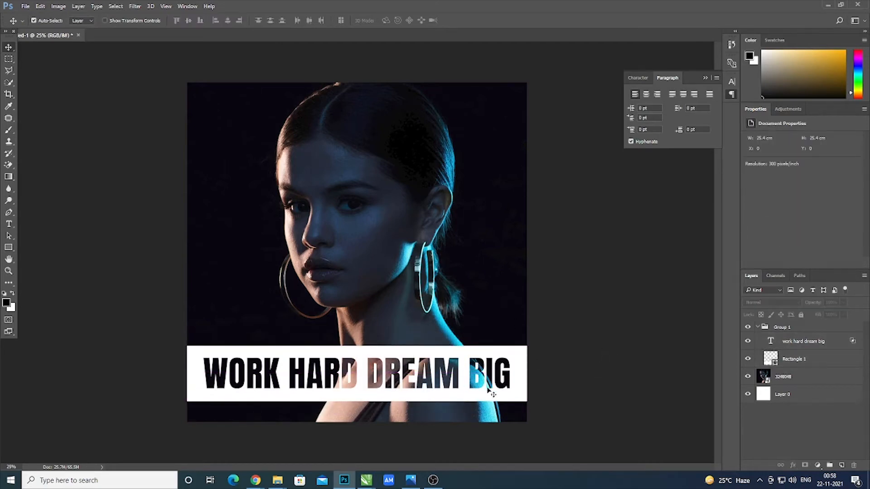
# Place the signature PNG from the desktop, scale it to about 25.65%, and position it above the white band's left end.
pyautogui.press('super+d')
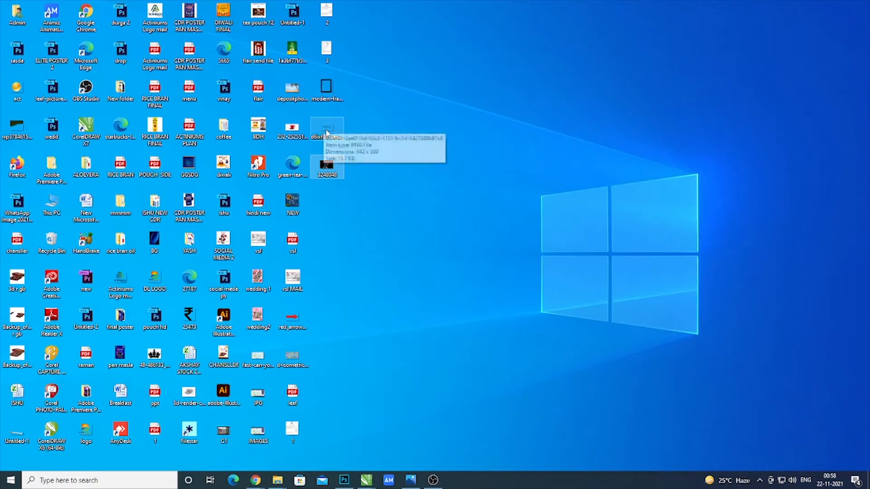
pyautogui.click(328, 136)
pyautogui.click(343, 481)
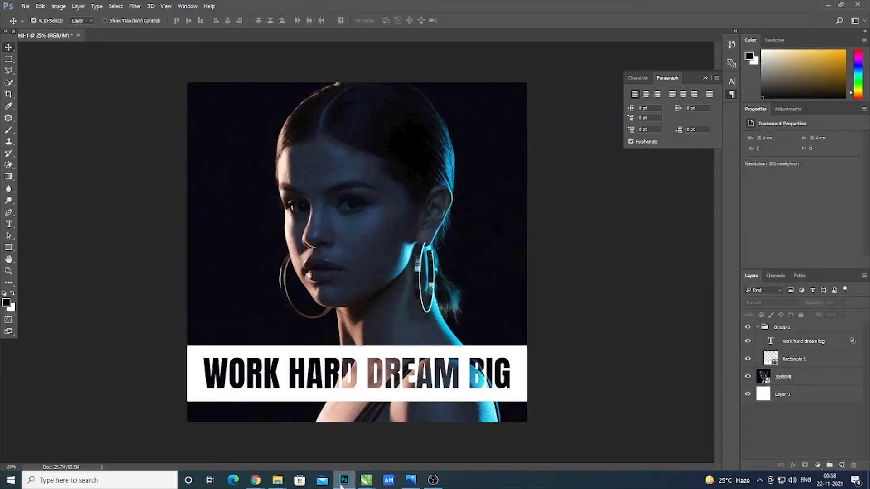
pyautogui.moveTo(343, 481); pyautogui.dragTo(335, 261)
pyautogui.hotkey('ctrl', 't')
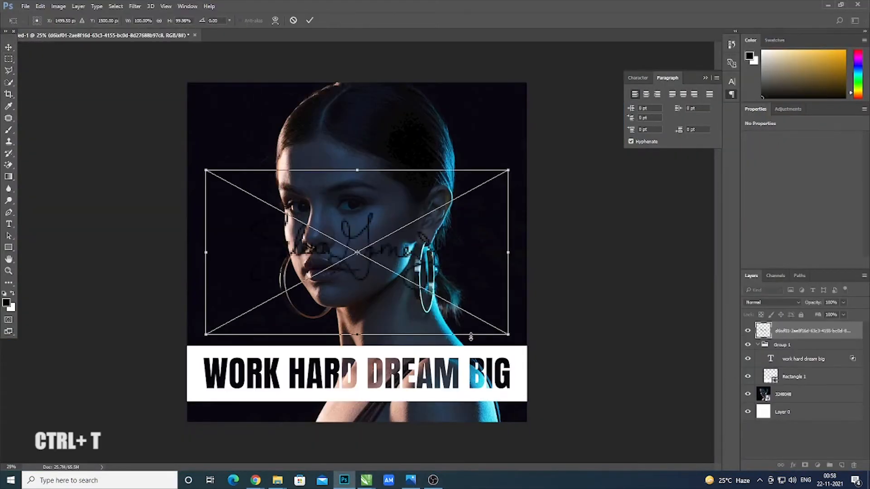
pyautogui.moveTo(508, 334); pyautogui.dragTo(274, 219)
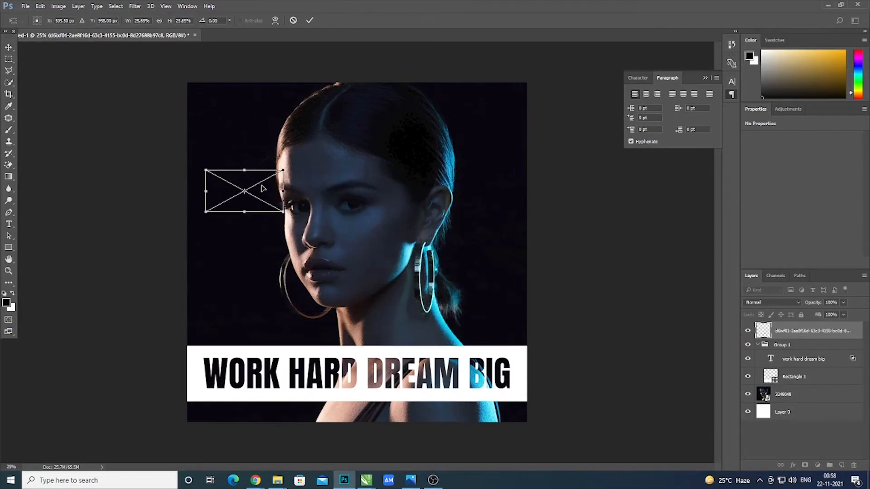
pyautogui.moveTo(262, 187); pyautogui.dragTo(260, 317)
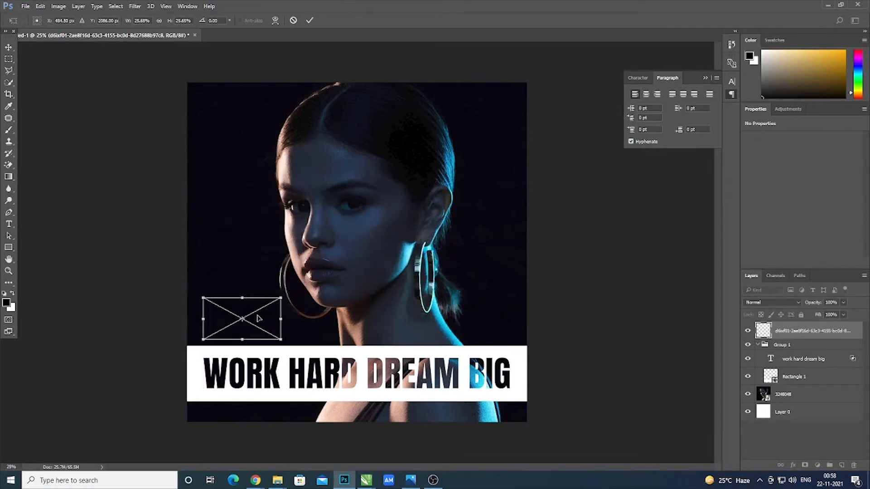
pyautogui.press('Return')
# Turn the black signature white with a Hue/Saturation adjustment.
pyautogui.hotkey('ctrl', 'u')
pyautogui.hotkey('ctrl', 'u')
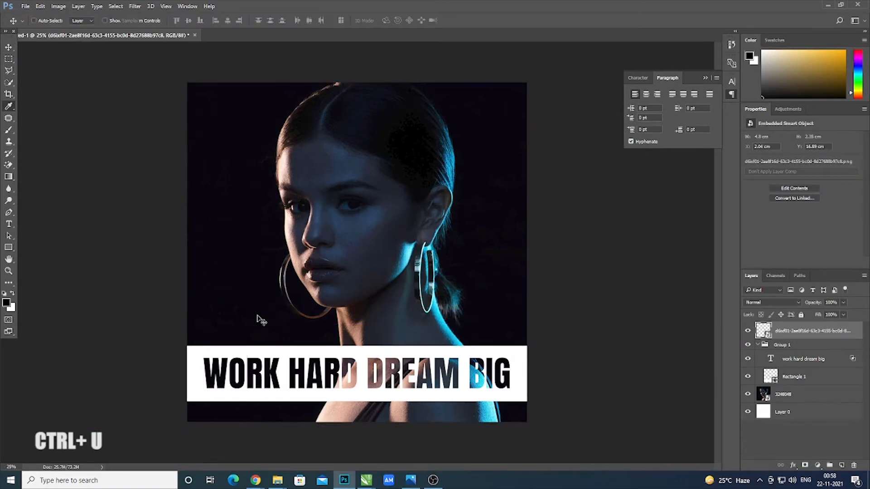
pyautogui.moveTo(416, 214); pyautogui.dragTo(459, 215)
pyautogui.click(515, 127)
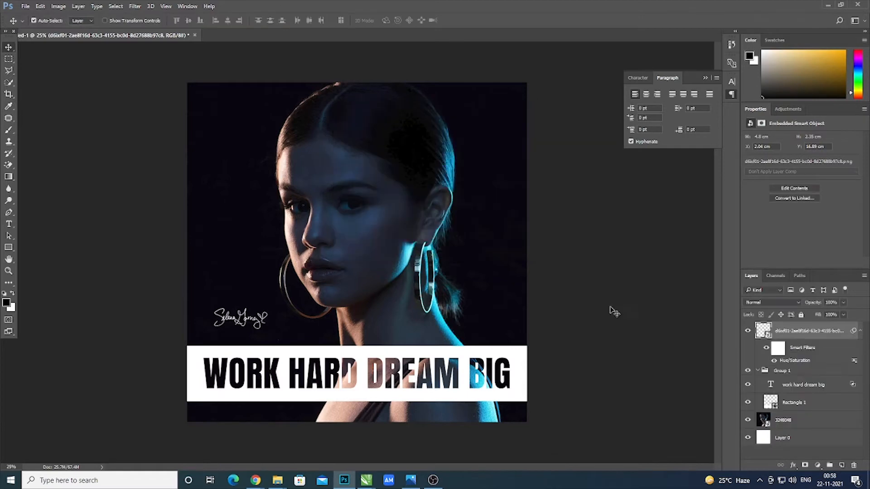
# Move the signature above the white band's right end and scale it down to about 3.66 × 1.79 cm.
pyautogui.moveTo(266, 330)
pyautogui.mouseDown()
pyautogui.moveTo(389, 334)
pyautogui.moveTo(290, 327)
pyautogui.moveTo(411, 314)
pyautogui.moveTo(518, 318)
pyautogui.moveTo(495, 337)
pyautogui.moveTo(480, 330)
pyautogui.mouseUp()
pyautogui.click(250, 324)
pyautogui.hotkey('ctrl', 't')
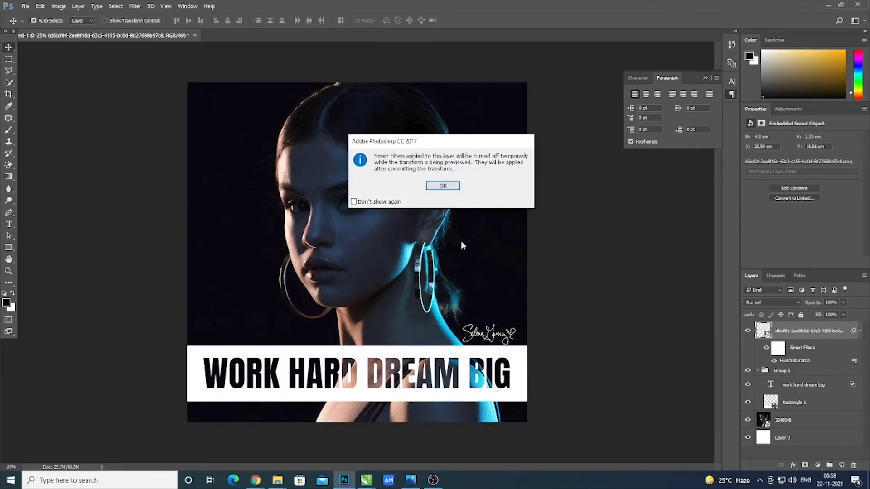
pyautogui.click(450, 185)
pyautogui.moveTo(453, 312)
pyautogui.mouseDown()
pyautogui.moveTo(495, 339)
pyautogui.moveTo(489, 336)
pyautogui.mouseUp()
pyautogui.press('Return')
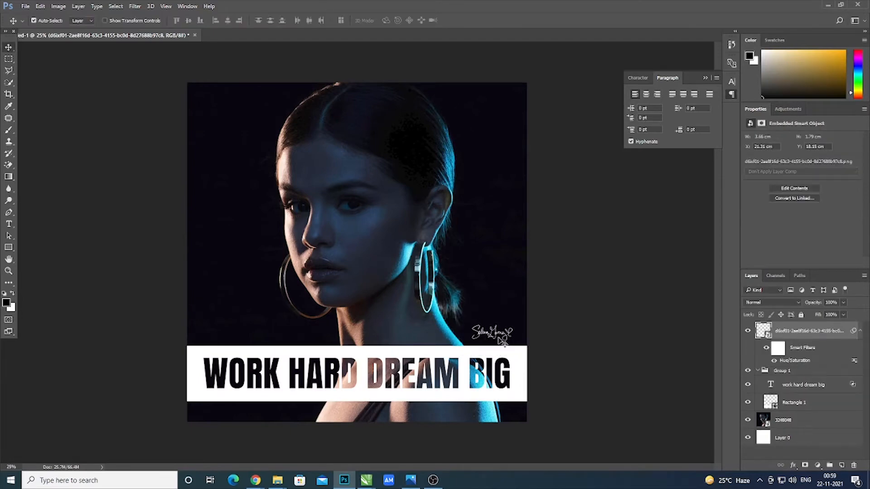
# Shift the portrait photo right to an X position of about -3.99 cm.
pyautogui.click(398, 292)
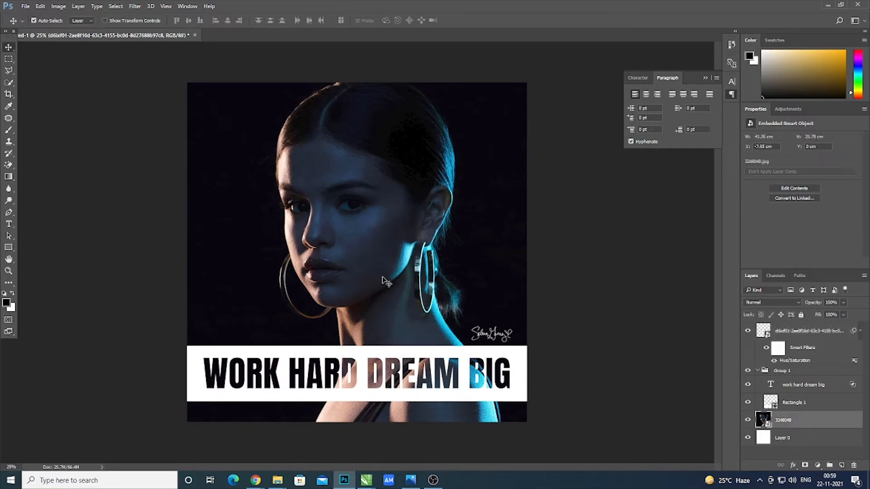
pyautogui.moveTo(385, 290); pyautogui.dragTo(466, 291)
pyautogui.click(610, 327)
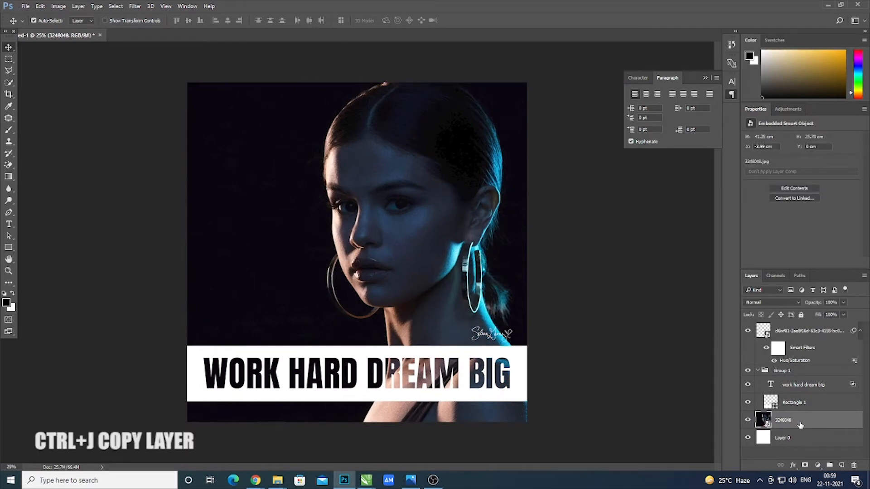
# Duplicate the portrait layer, flip the copy vertically, scale it to about 23.1 × 14.4 cm, and place it in the poster's upper left area.
pyautogui.hotkey('ctrl', 'j')
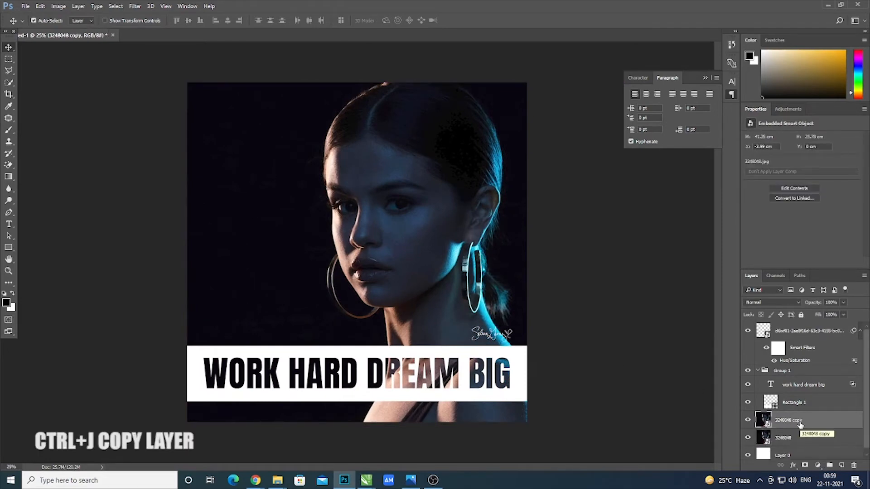
pyautogui.moveTo(435, 297); pyautogui.dragTo(328, 292)
pyautogui.hotkey('ctrl', 't')
pyautogui.rightClick(329, 291)
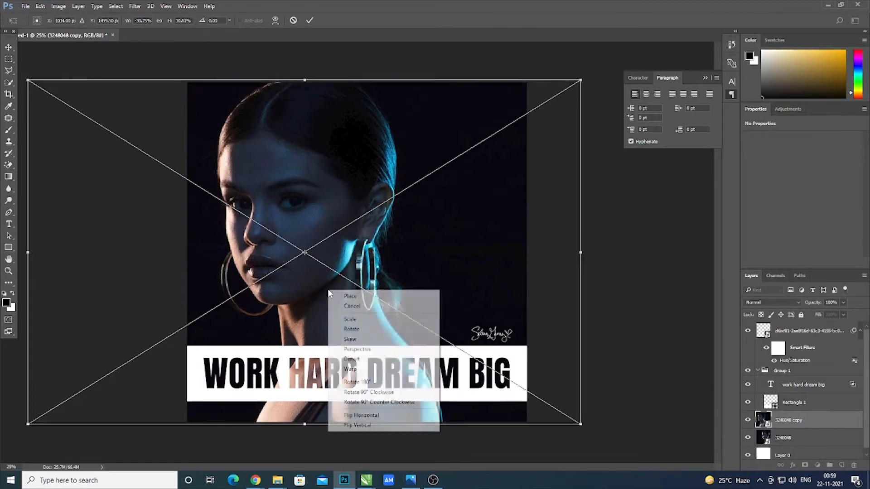
pyautogui.click(364, 426)
pyautogui.moveTo(317, 283); pyautogui.dragTo(297, 197)
pyautogui.moveTo(561, 338); pyautogui.dragTo(351, 273)
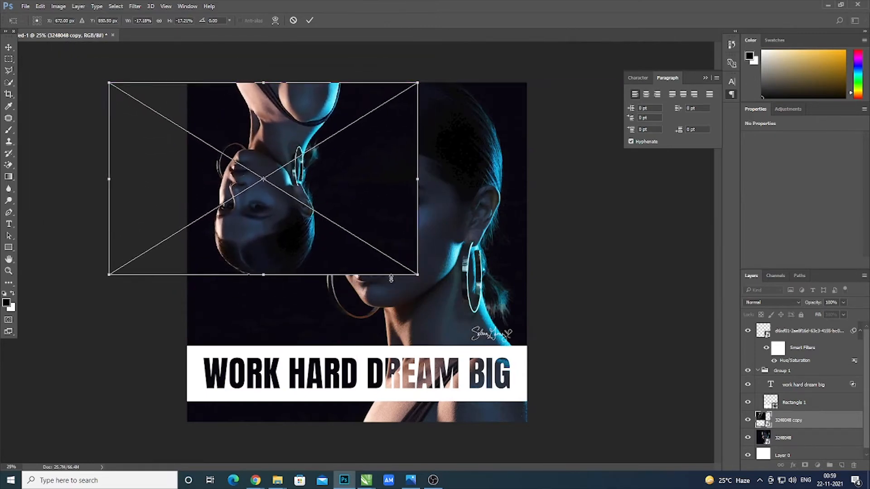
pyautogui.press('Return')
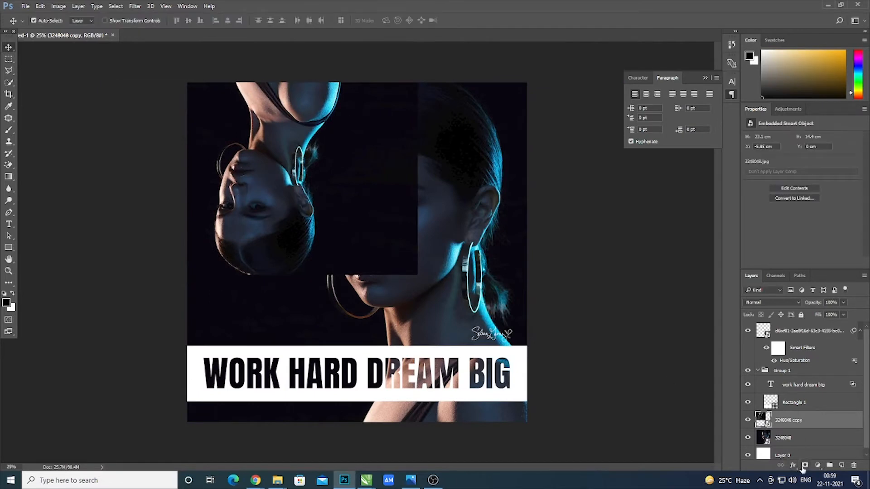
# Add a layer mask to the flipped copy and paint black with a brush of about 700 px where it covers the main face.
pyautogui.click(805, 466)
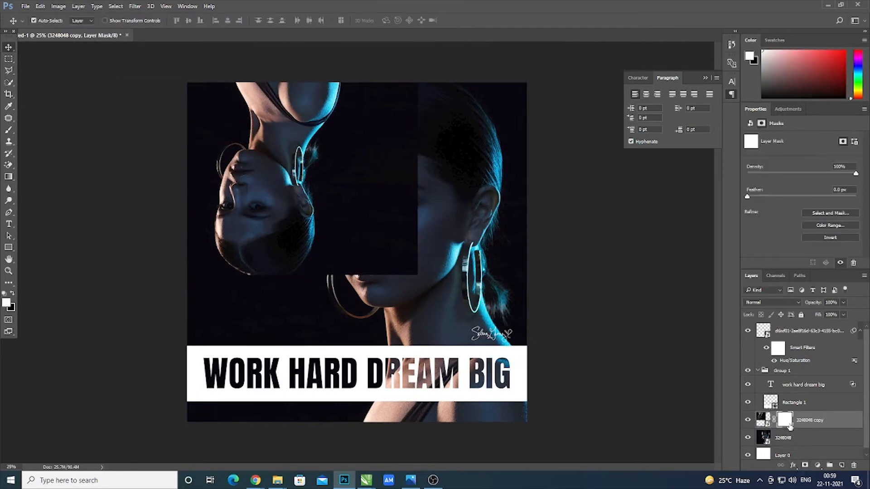
pyautogui.press('b')
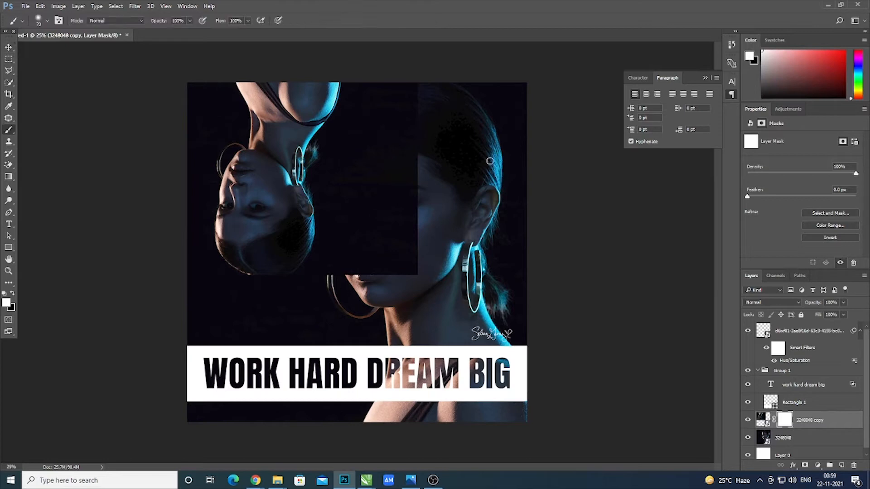
pyautogui.press(']')
pyautogui.press(']')
pyautogui.press(']')
pyautogui.press(']')
pyautogui.press(']')
pyautogui.press(']')
pyautogui.press(']')
pyautogui.press(']')
pyautogui.press(']')
pyautogui.press(']')
pyautogui.press(']')
pyautogui.press(']')
pyautogui.press(']')
pyautogui.press(']')
pyautogui.press(']')
pyautogui.press(']')
pyautogui.press(']')
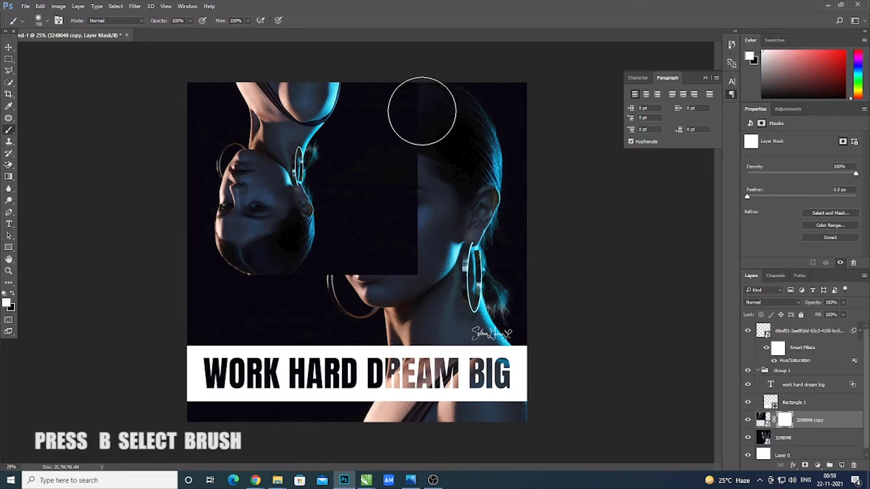
pyautogui.press('x')
pyautogui.moveTo(420, 115)
pyautogui.mouseDown()
pyautogui.moveTo(414, 194)
pyautogui.moveTo(379, 264)
pyautogui.mouseUp()
pyautogui.moveTo(386, 200); pyautogui.dragTo(395, 107)
# With a smaller brush, mask out the rest of the flipped copy overlapping the main portrait's hair and face edge.
pyautogui.press('[')
pyautogui.press('[')
pyautogui.press('[')
pyautogui.press('[')
pyautogui.press('[')
pyautogui.press('[')
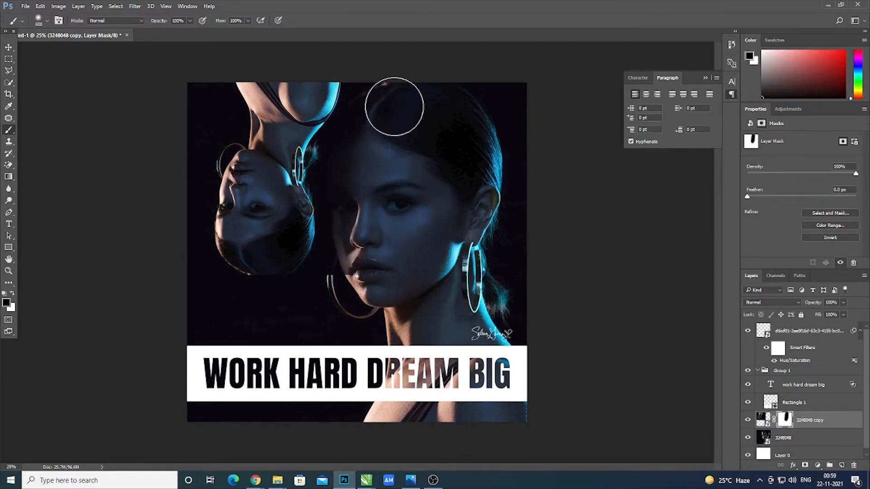
pyautogui.moveTo(360, 121)
pyautogui.mouseDown()
pyautogui.moveTo(345, 278)
pyautogui.moveTo(356, 253)
pyautogui.moveTo(343, 203)
pyautogui.moveTo(353, 145)
pyautogui.moveTo(335, 176)
pyautogui.moveTo(353, 120)
pyautogui.moveTo(338, 234)
pyautogui.moveTo(334, 153)
pyautogui.moveTo(331, 165)
pyautogui.moveTo(330, 178)
pyautogui.moveTo(340, 125)
pyautogui.moveTo(382, 87)
pyautogui.moveTo(345, 149)
pyautogui.moveTo(335, 187)
pyautogui.moveTo(325, 245)
pyautogui.moveTo(339, 278)
pyautogui.moveTo(325, 285)
pyautogui.moveTo(334, 243)
pyautogui.moveTo(309, 275)
pyautogui.moveTo(273, 298)
pyautogui.moveTo(339, 263)
pyautogui.moveTo(363, 207)
pyautogui.moveTo(376, 123)
pyautogui.moveTo(338, 171)
pyautogui.moveTo(383, 78)
pyautogui.moveTo(350, 131)
pyautogui.moveTo(381, 86)
pyautogui.moveTo(347, 150)
pyautogui.moveTo(336, 205)
pyautogui.moveTo(338, 307)
pyautogui.moveTo(380, 158)
pyautogui.moveTo(443, 105)
pyautogui.moveTo(373, 141)
pyautogui.mouseUp()
# Shift the main portrait slightly right to about X -3.43 cm and the flipped copy slightly left to about X -6.73 cm.
pyautogui.click(8, 47)
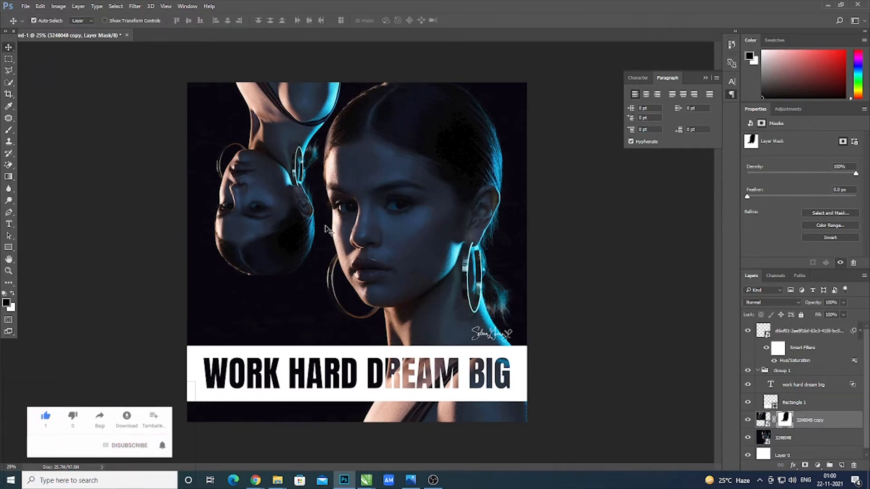
pyautogui.moveTo(396, 284); pyautogui.dragTo(403, 277)
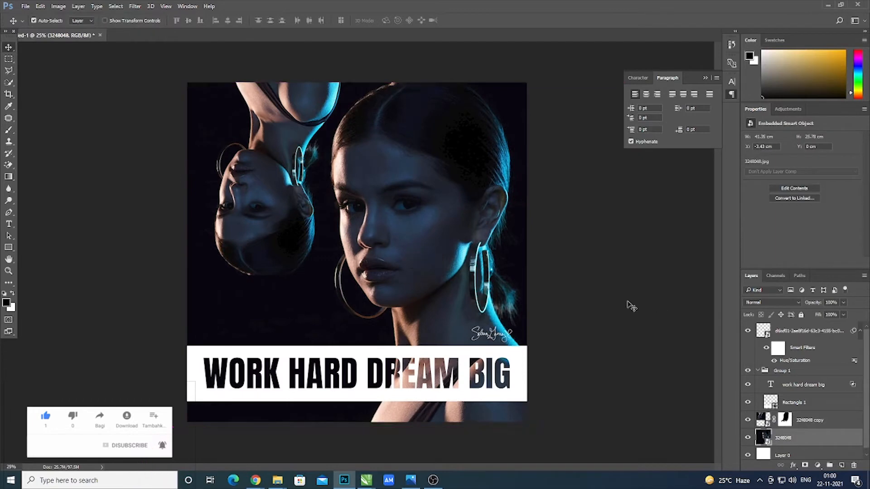
pyautogui.moveTo(274, 267); pyautogui.dragTo(260, 266)
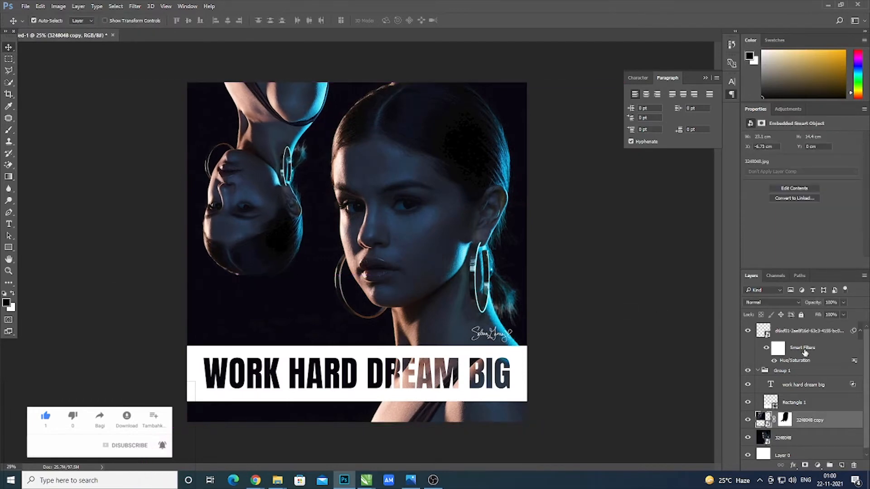
# Set the flipped copy layer's blend mode to Exclusion.
pyautogui.click(772, 303)
pyautogui.click(773, 303)
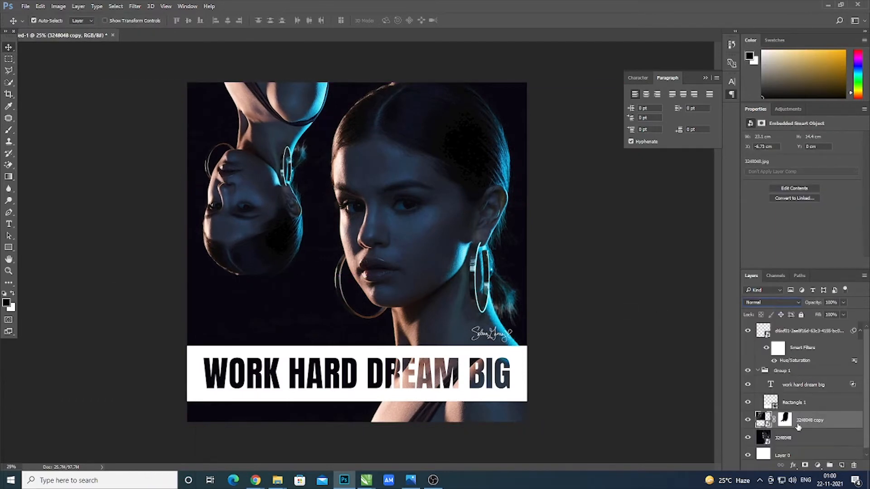
pyautogui.click(754, 421)
pyautogui.click(753, 421)
pyautogui.click(772, 302)
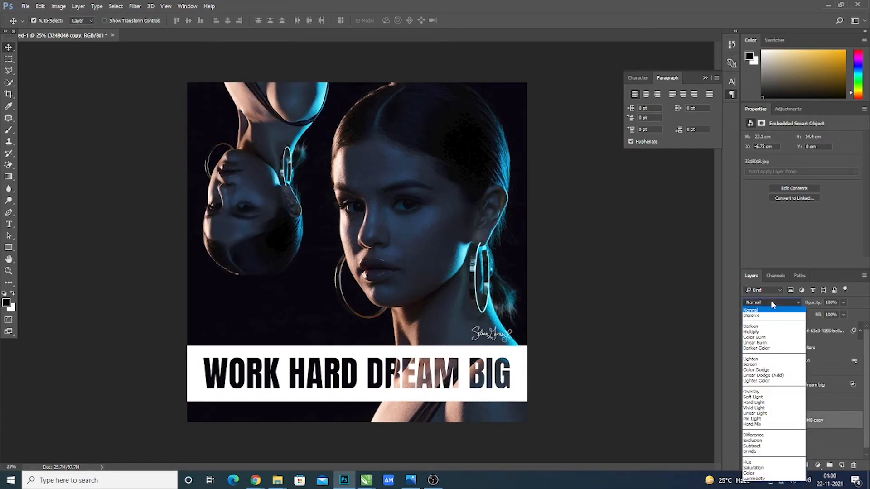
pyautogui.click(765, 441)
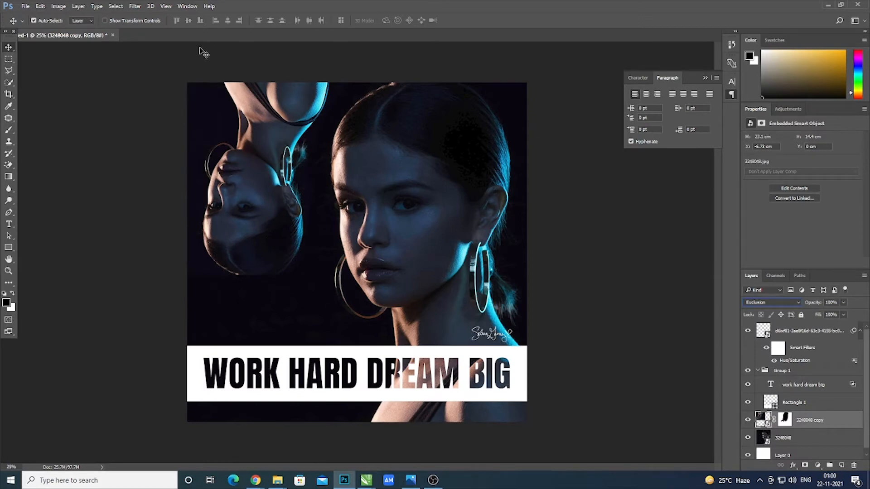
# Move the flipped copy slightly right to about X -6.16 cm and paint black on its mask to hide its lower edge.
pyautogui.moveTo(237, 253); pyautogui.dragTo(250, 257)
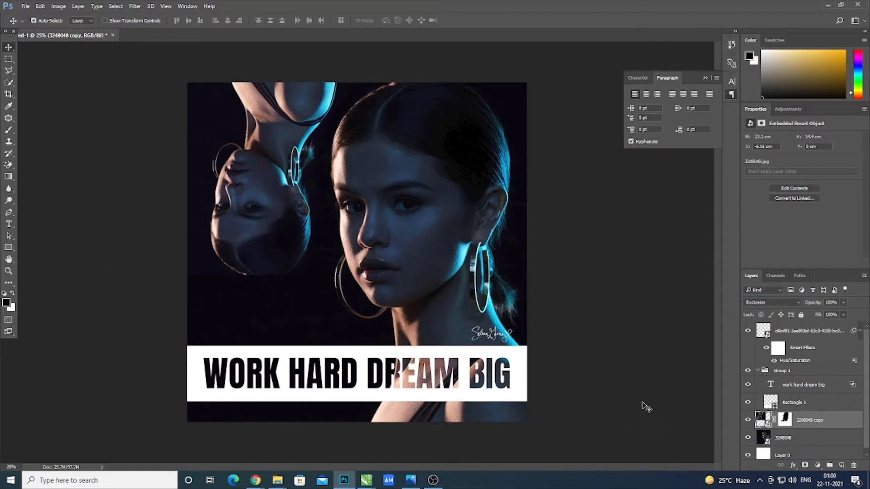
pyautogui.press('b')
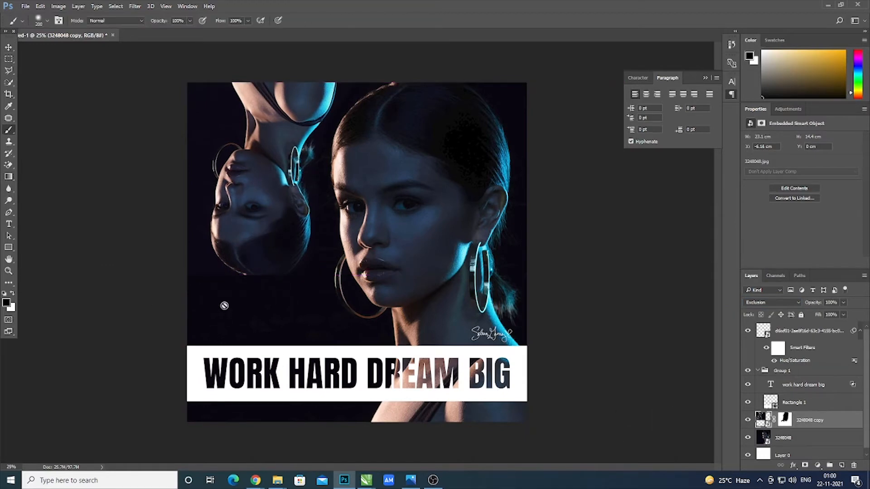
pyautogui.click(785, 420)
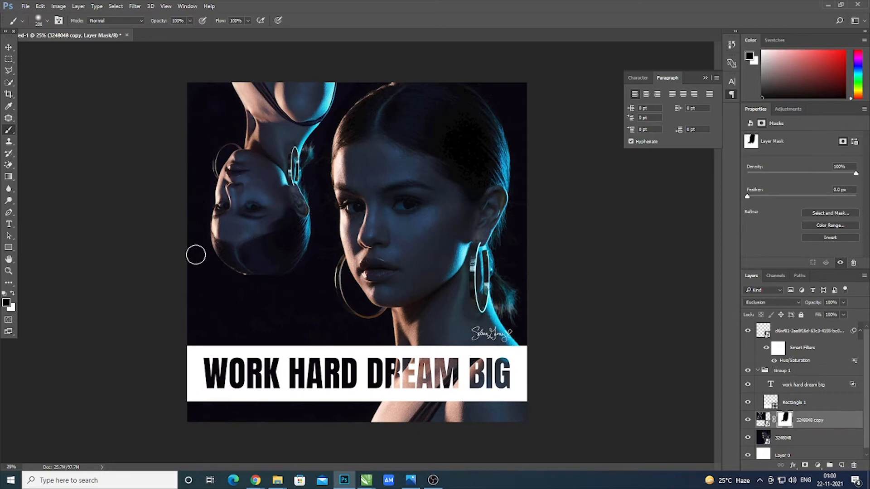
pyautogui.click(9, 47)
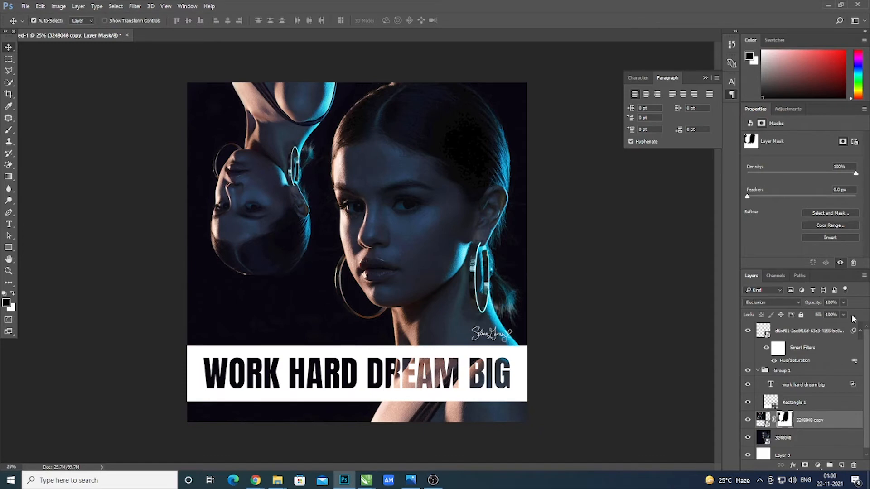
# Lower the flipped copy layer's opacity to 70%.
pyautogui.click(844, 303)
pyautogui.moveTo(844, 314); pyautogui.dragTo(829, 316)
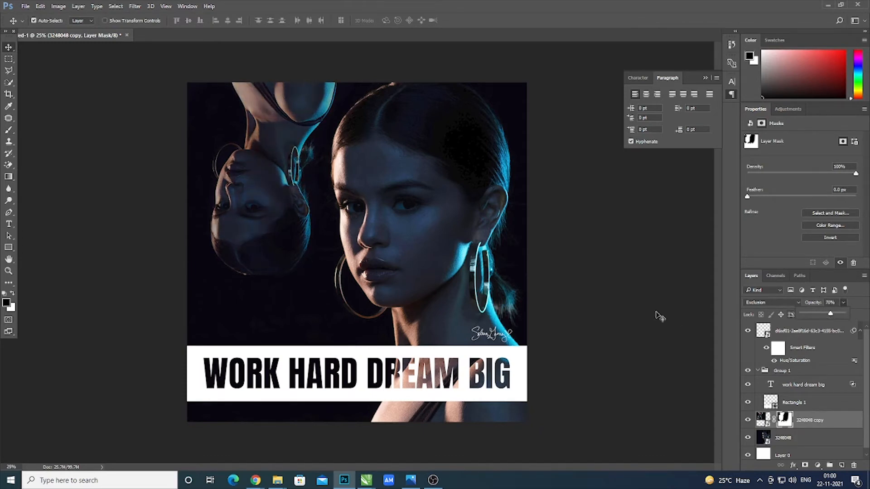
pyautogui.click(302, 229)
# Shift the main portrait slightly further right and move the signature above the white band's left end.
pyautogui.click(370, 230)
pyautogui.moveTo(371, 229); pyautogui.dragTo(379, 230)
pyautogui.click(627, 369)
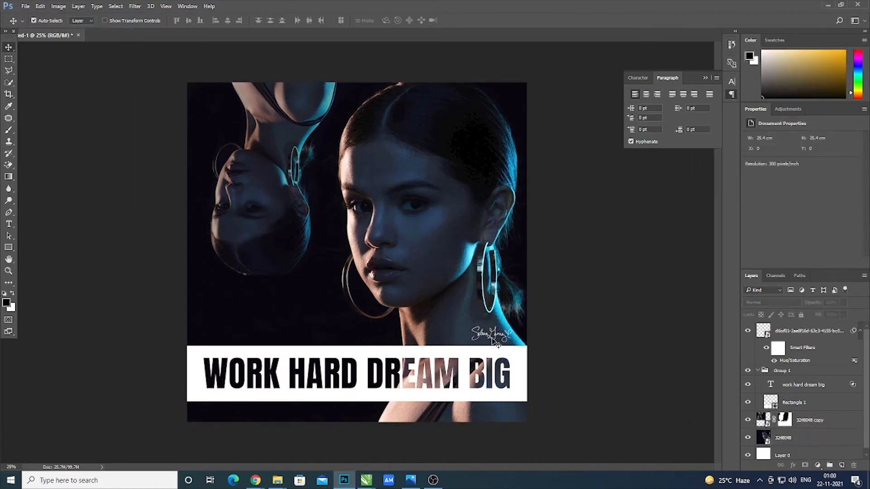
pyautogui.moveTo(496, 344)
pyautogui.mouseDown()
pyautogui.moveTo(221, 341)
pyautogui.moveTo(231, 341)
pyautogui.mouseUp()
pyautogui.click(180, 330)
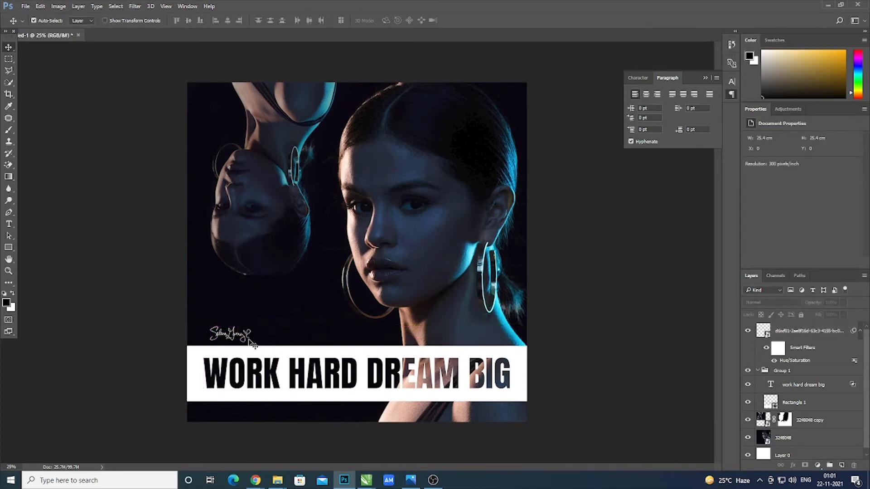
# Move the flipped copy slightly left to about X -6.46 cm and lower its fill to 73%.
pyautogui.moveTo(438, 273); pyautogui.dragTo(439, 272)
pyautogui.click(603, 304)
pyautogui.moveTo(299, 241); pyautogui.dragTo(295, 240)
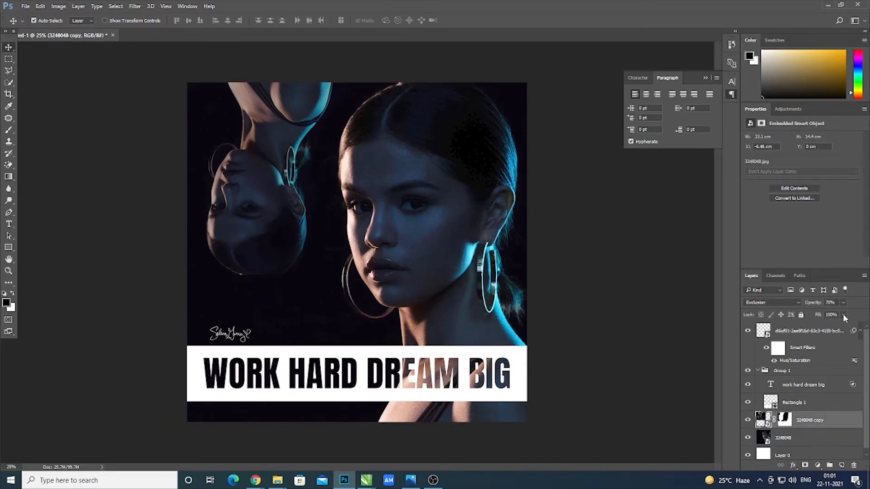
pyautogui.click(844, 315)
pyautogui.moveTo(842, 322); pyautogui.dragTo(836, 328)
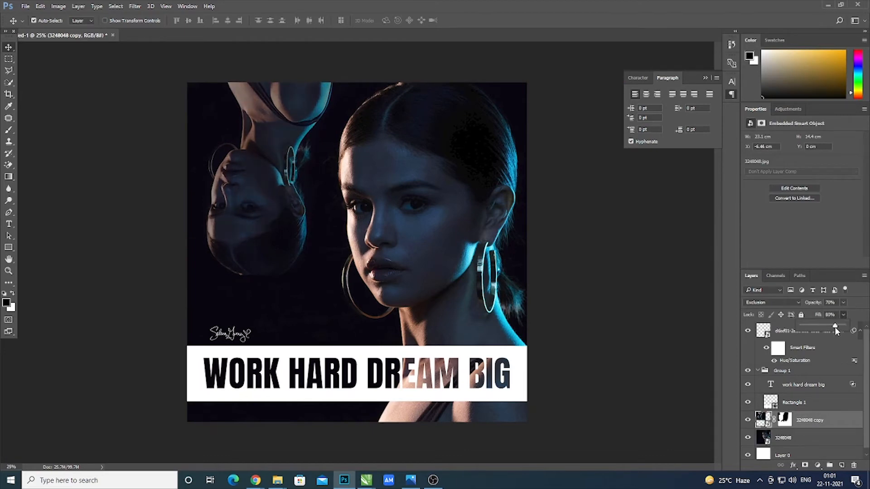
pyautogui.click(618, 325)
pyautogui.click(617, 324)
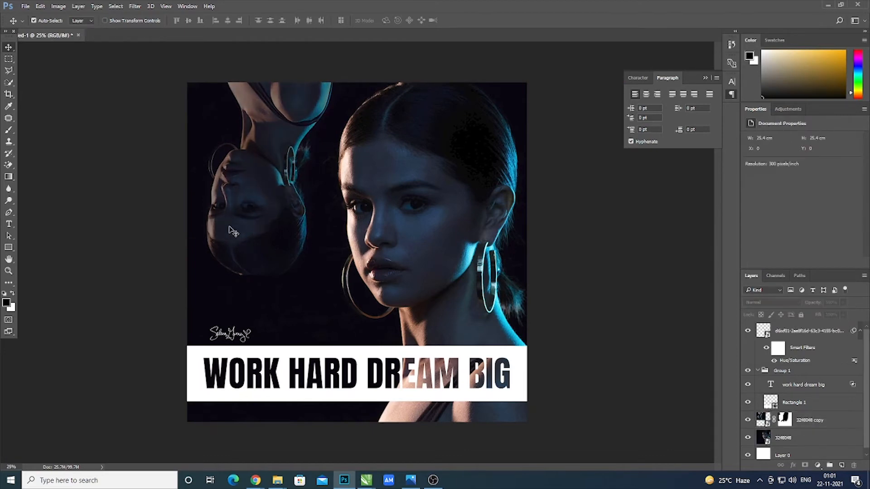
# Apply Levels to the flipped copy with input values 8, 1.10 and 213, and move it right to about X -6.16 cm.
pyautogui.click(233, 231)
pyautogui.hotkey('ctrl', 'l')
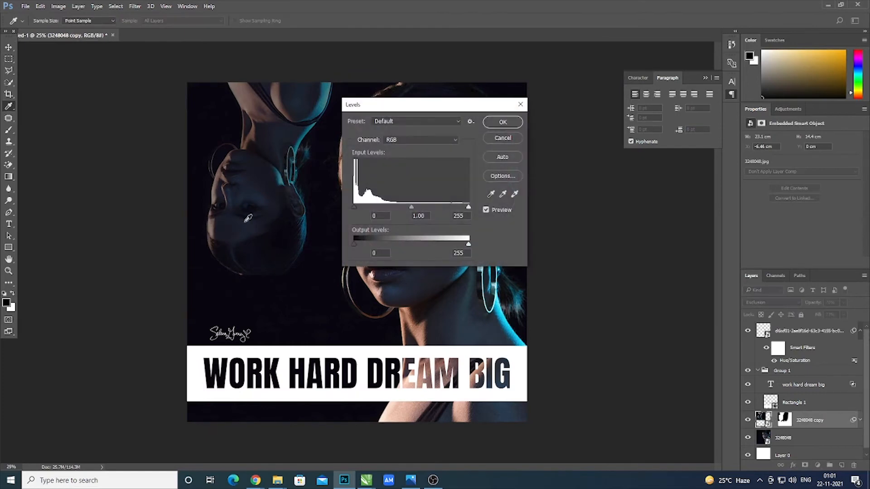
pyautogui.moveTo(352, 208); pyautogui.dragTo(358, 211)
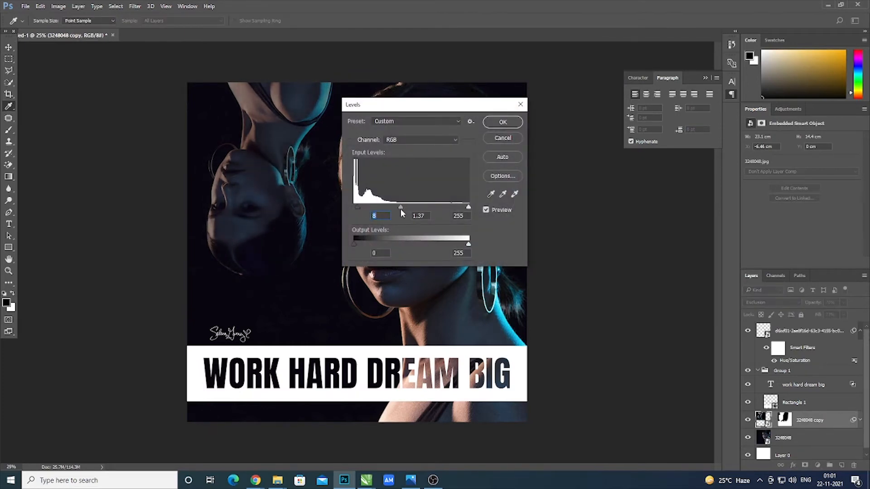
pyautogui.click(363, 207)
pyautogui.moveTo(468, 207); pyautogui.dragTo(449, 207)
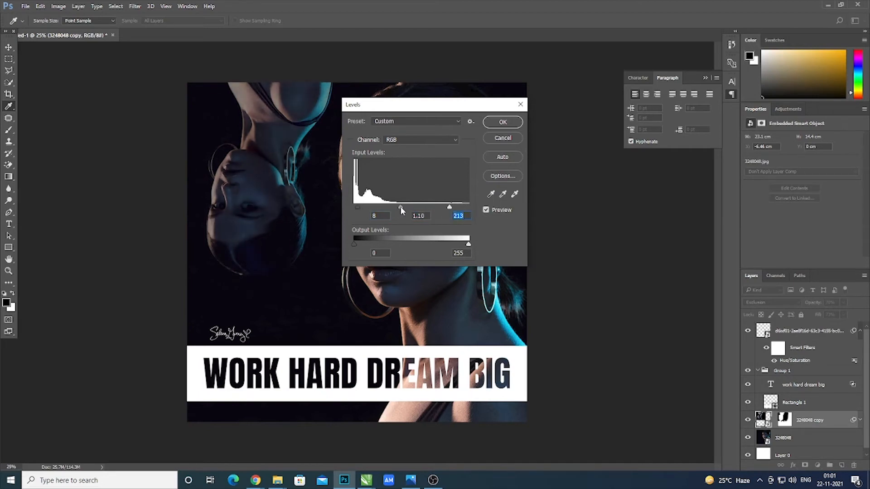
pyautogui.click(401, 206)
pyautogui.click(503, 122)
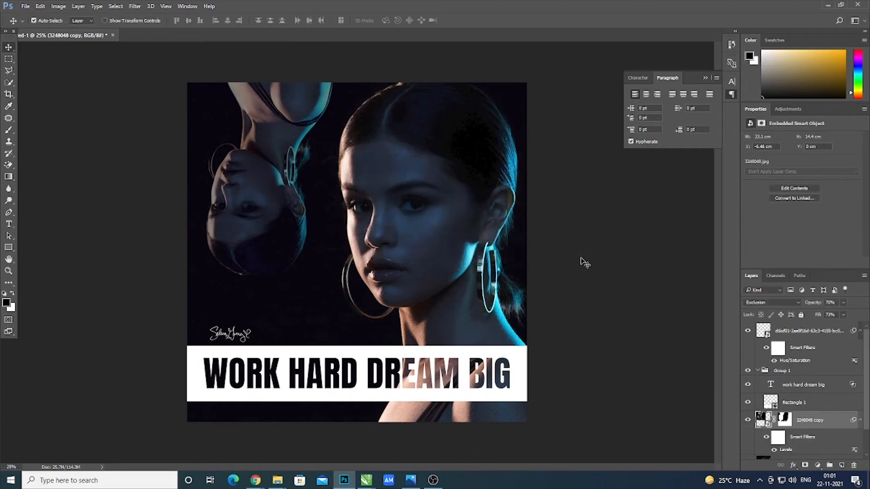
pyautogui.moveTo(257, 262); pyautogui.dragTo(274, 262)
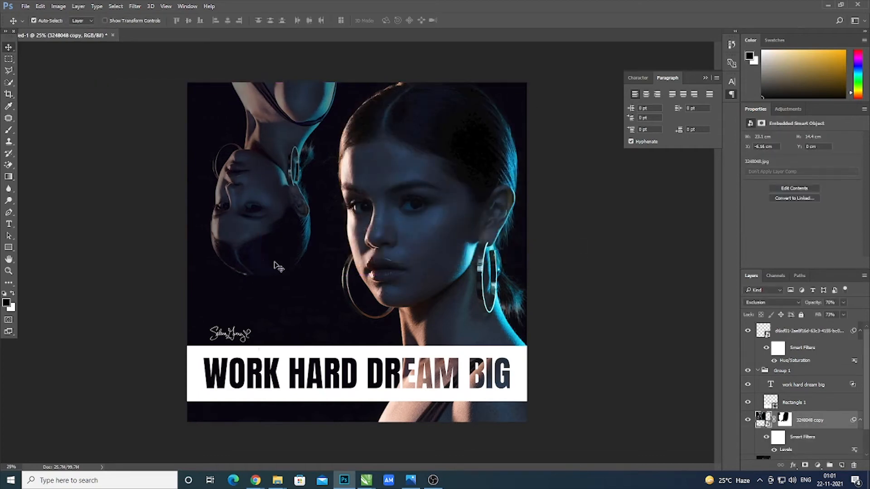
# Apply Levels to the main portrait with input black level 6, midtones 1.18 and a slightly lowered white level.
pyautogui.click(413, 268)
pyautogui.hotkey('ctrl', 'l')
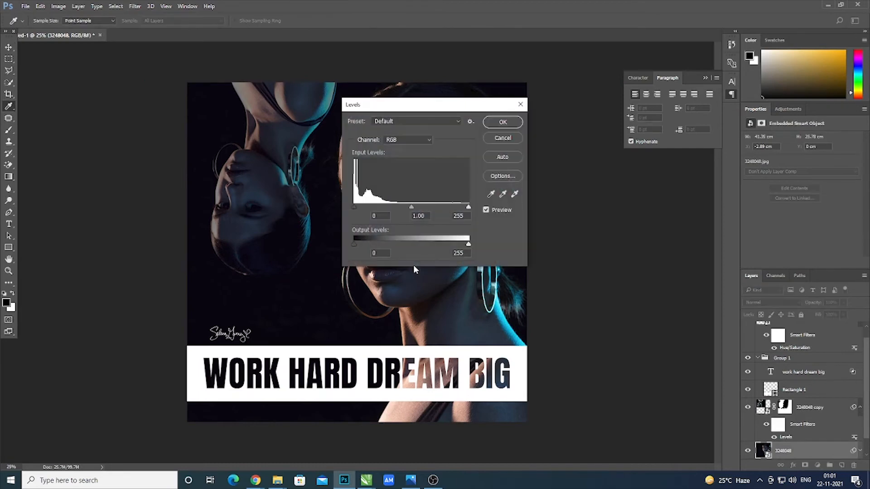
pyautogui.moveTo(455, 106); pyautogui.dragTo(606, 198)
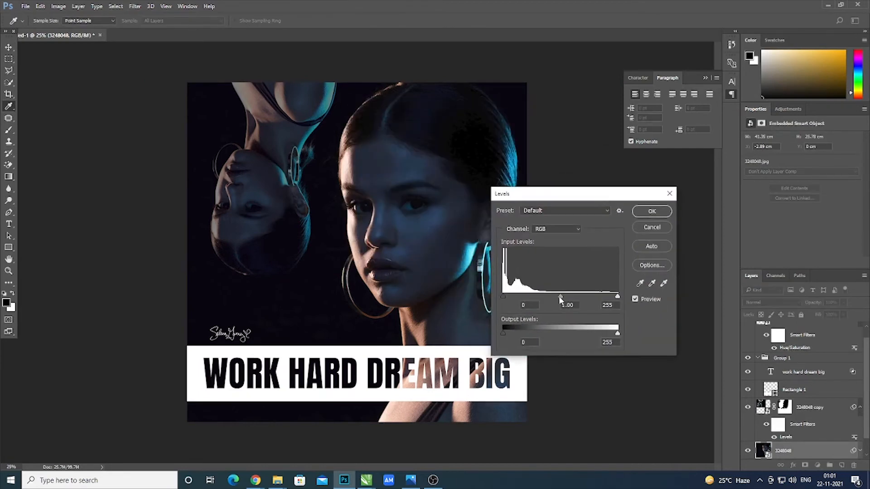
pyautogui.moveTo(559, 295); pyautogui.dragTo(506, 298)
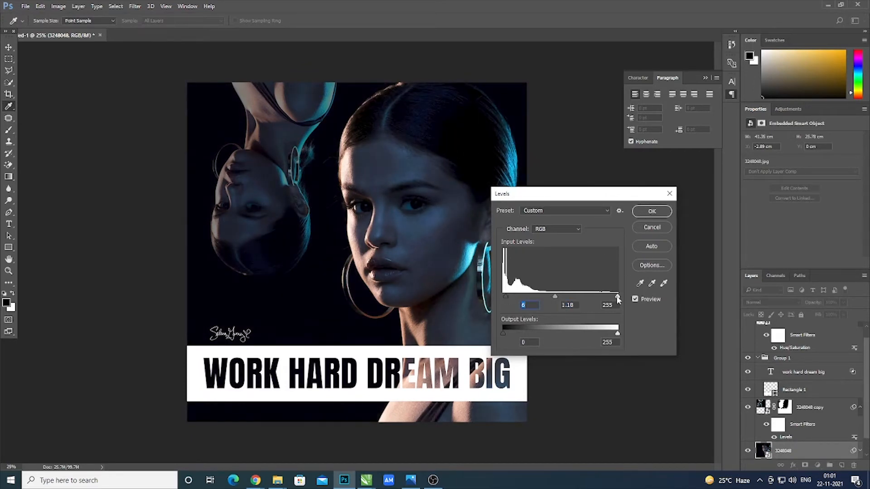
pyautogui.moveTo(616, 301); pyautogui.dragTo(610, 303)
pyautogui.click(652, 211)
pyautogui.press('v')
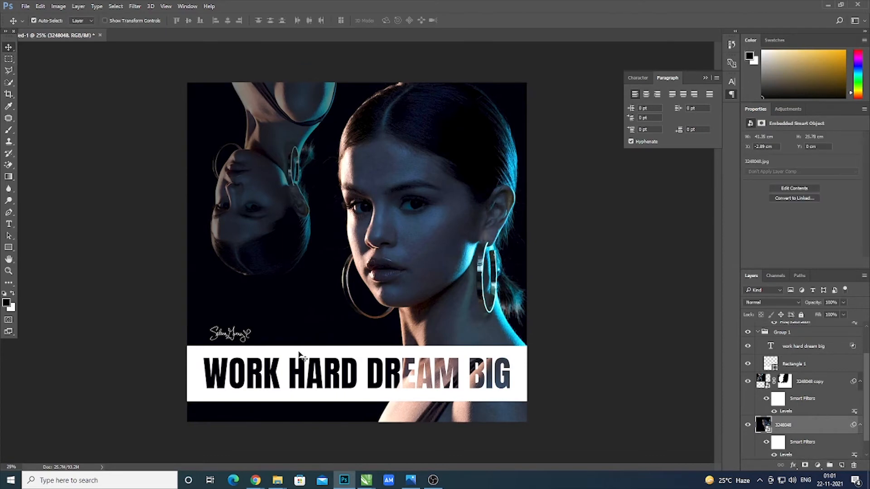
# Move the white band and its text up together by about 0.97 cm and raise the signature above the band.
pyautogui.click(350, 375)
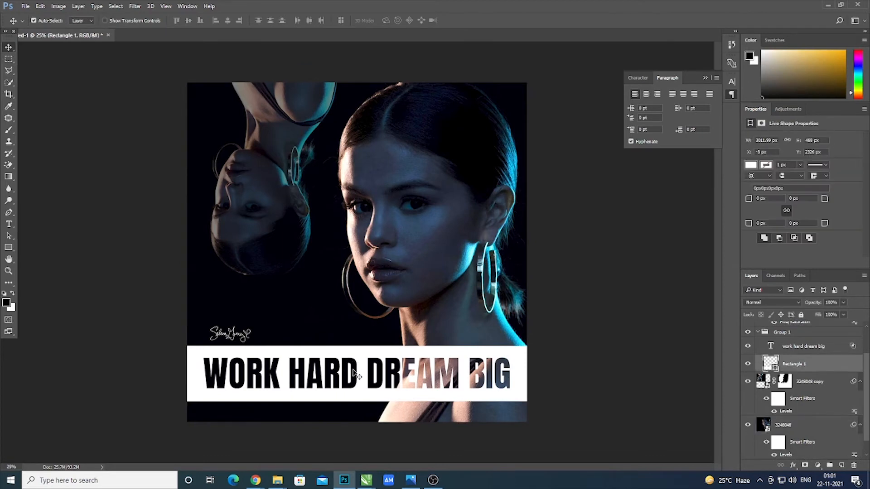
pyautogui.keyDown('shift'); pyautogui.click(357, 373); pyautogui.keyUp('shift')
pyautogui.moveTo(361, 379); pyautogui.dragTo(360, 366)
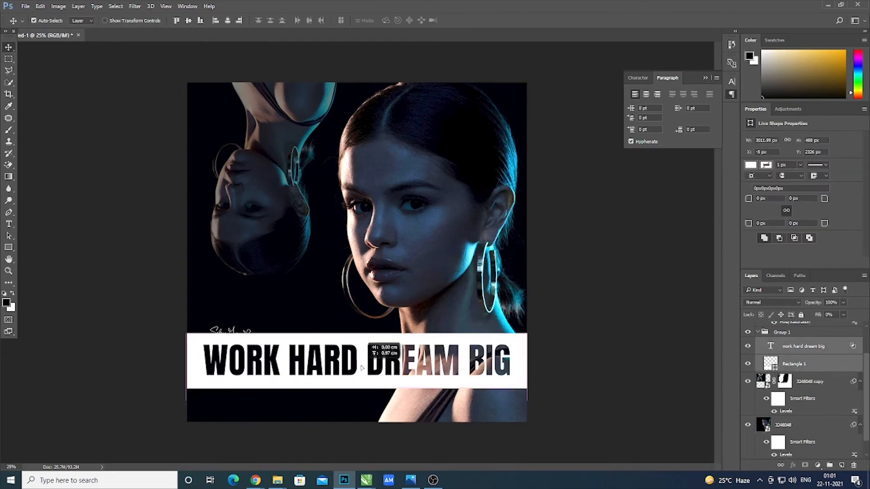
pyautogui.click(536, 380)
pyautogui.moveTo(237, 333); pyautogui.dragTo(234, 314)
pyautogui.click(186, 325)
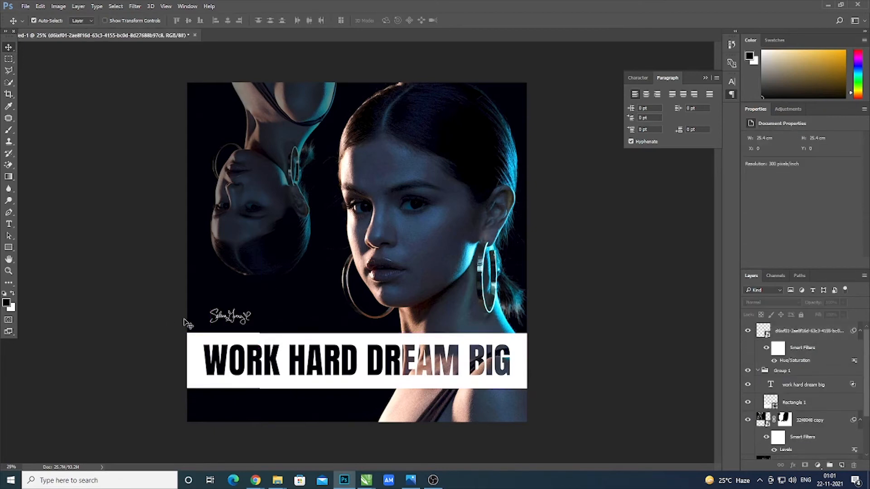
# Add a layer above the signature and draw a black rectangle of about 2812 x 2288 px over the portrait.
pyautogui.click(809, 331)
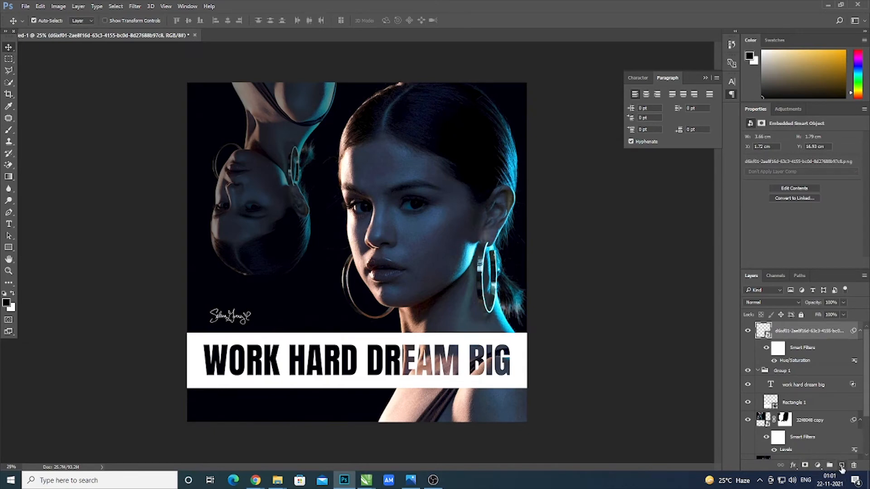
pyautogui.click(841, 467)
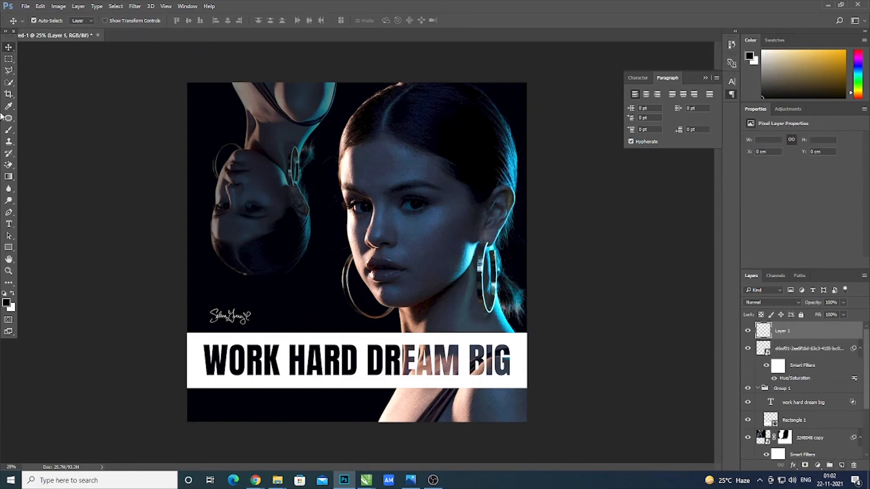
pyautogui.click(8, 247)
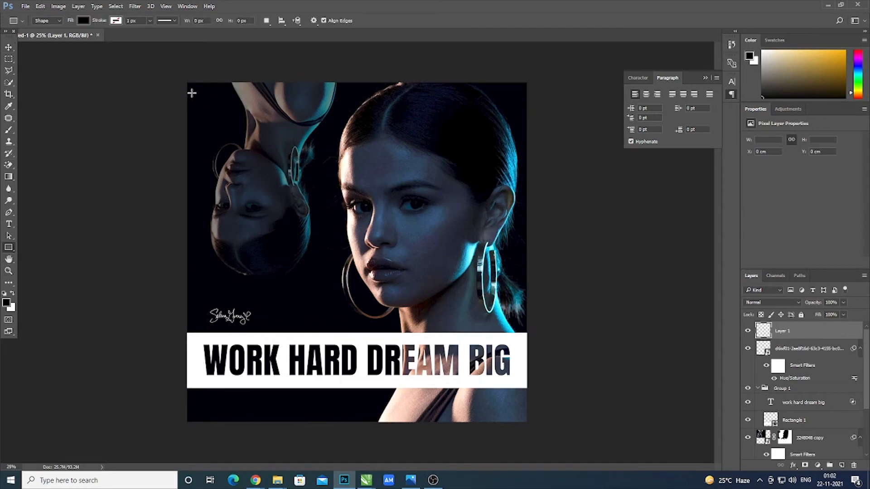
pyautogui.moveTo(192, 93); pyautogui.dragTo(512, 353)
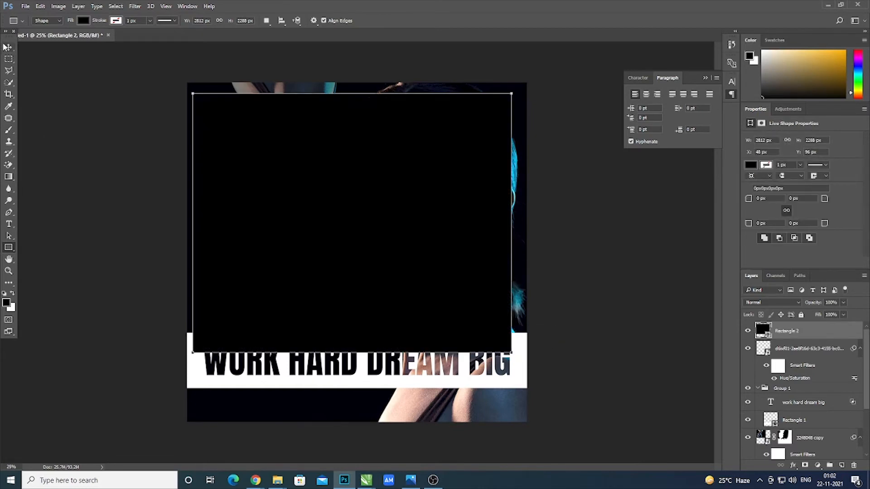
# Turn the black rectangle into a white outline with 0% fill opacity, an enabled Stroke effect and Knockout set to None.
pyautogui.rightClick(797, 332)
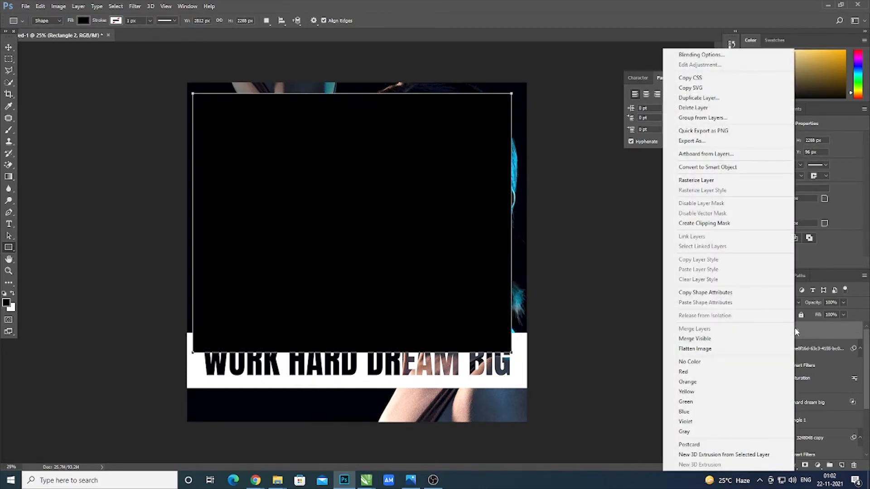
pyautogui.click(701, 56)
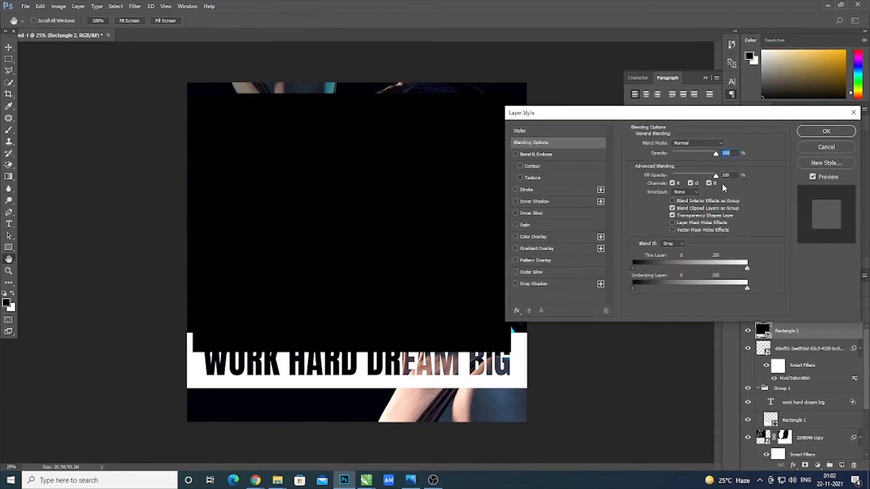
pyautogui.moveTo(715, 176); pyautogui.dragTo(673, 177)
pyautogui.click(685, 192)
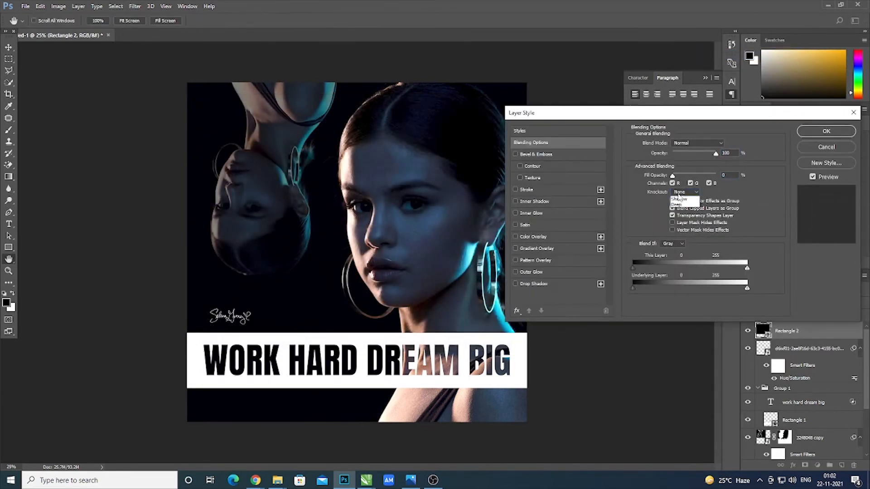
pyautogui.click(679, 205)
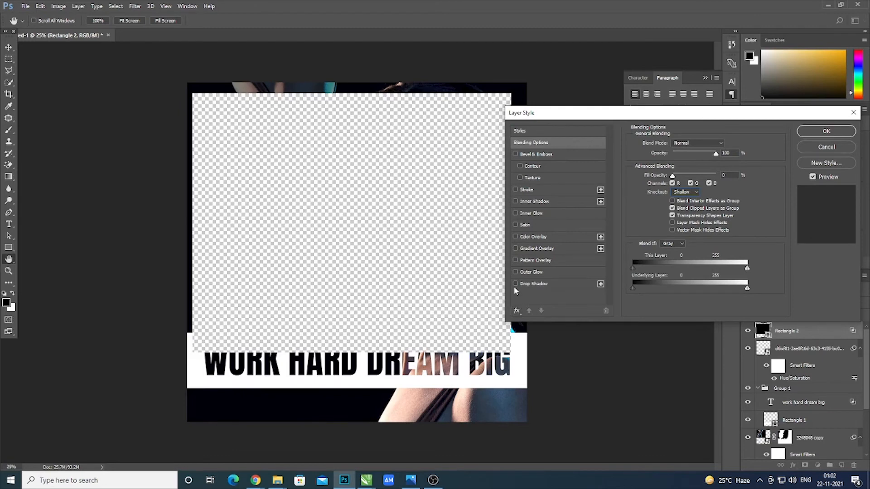
pyautogui.click(516, 190)
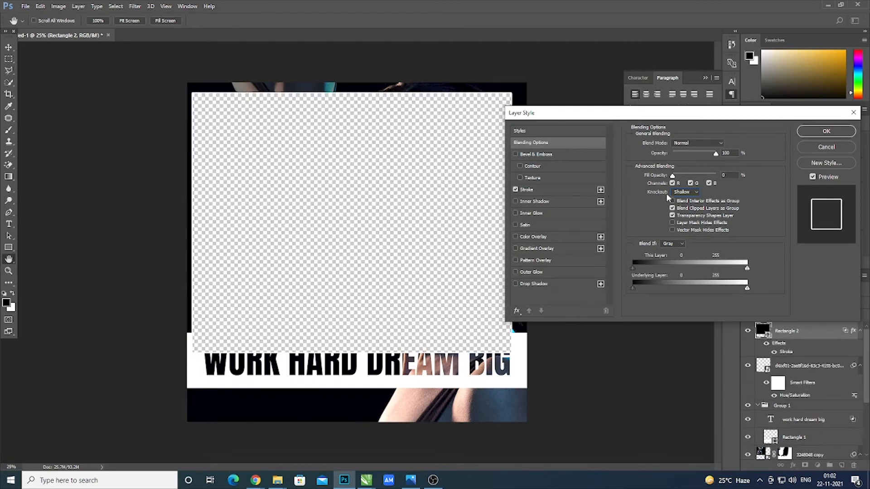
pyautogui.click(688, 195)
pyautogui.click(686, 200)
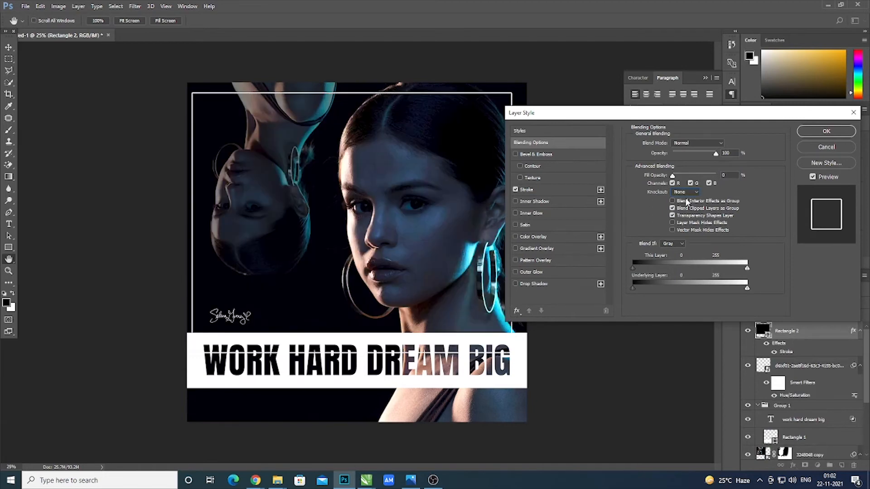
pyautogui.click(835, 131)
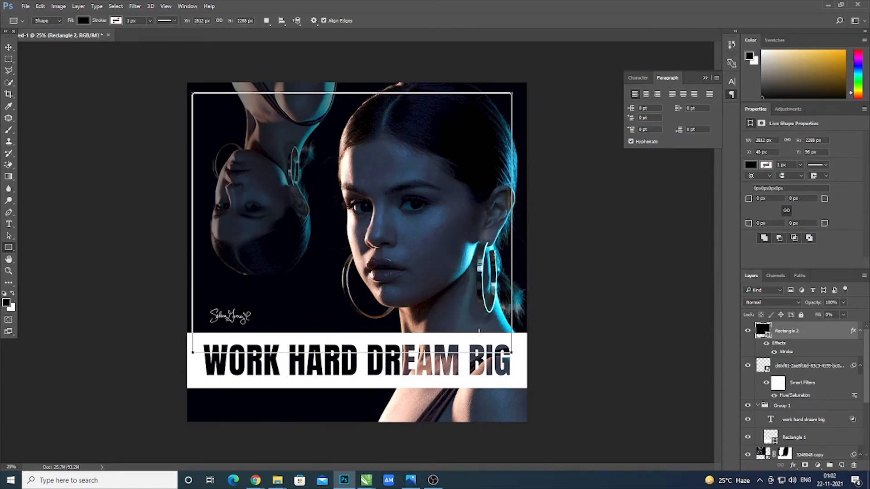
pyautogui.click(9, 47)
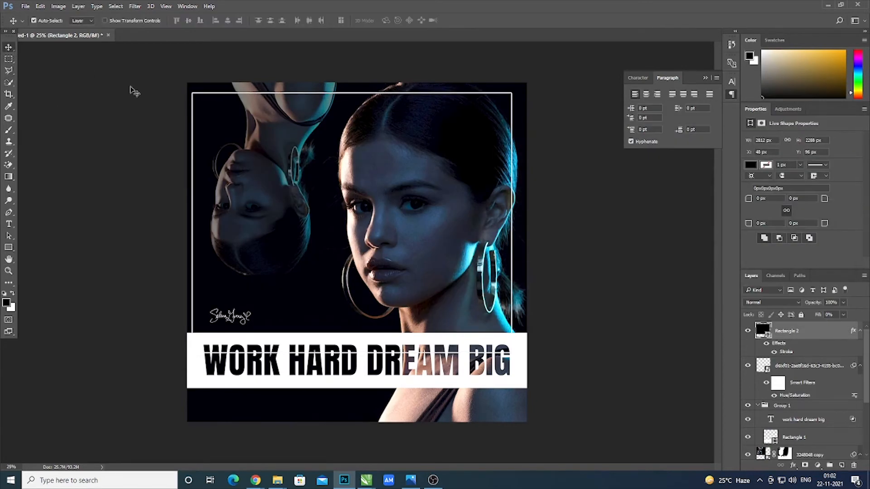
pyautogui.click(197, 98)
pyautogui.moveTo(325, 107)
pyautogui.mouseDown()
pyautogui.moveTo(338, 108)
pyautogui.moveTo(326, 107)
pyautogui.mouseUp()
pyautogui.keyDown('ctrl'); pyautogui.click(500, 97); pyautogui.keyUp('ctrl')
pyautogui.moveTo(500, 94); pyautogui.dragTo(511, 97)
pyautogui.hotkey('ctrl', 'z')
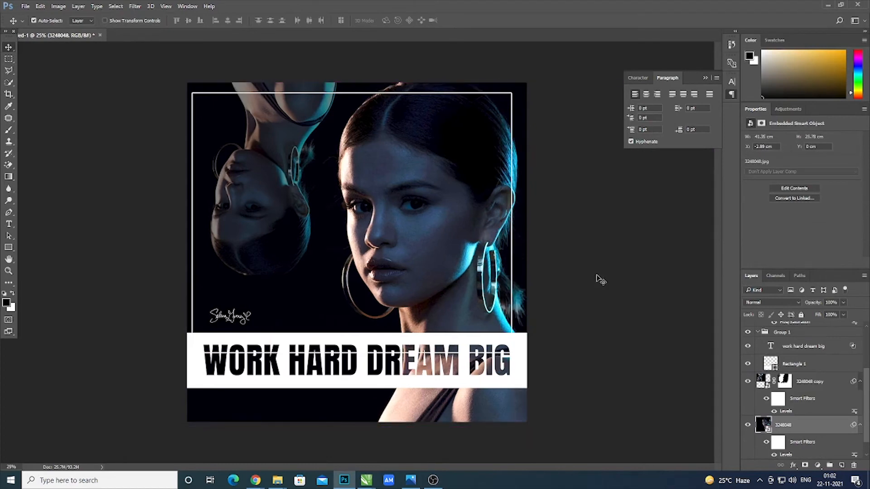
pyautogui.click(597, 276)
pyautogui.click(797, 365)
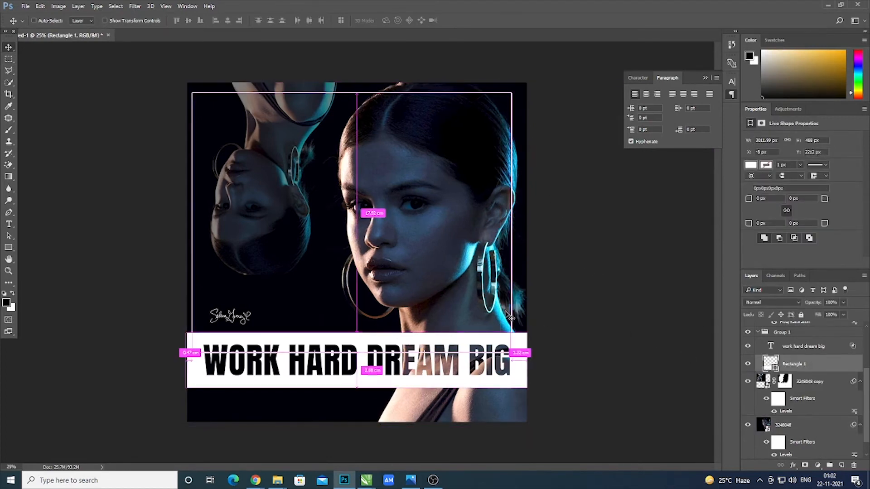
pyautogui.hotkey('ctrl', 't')
pyautogui.press('Return')
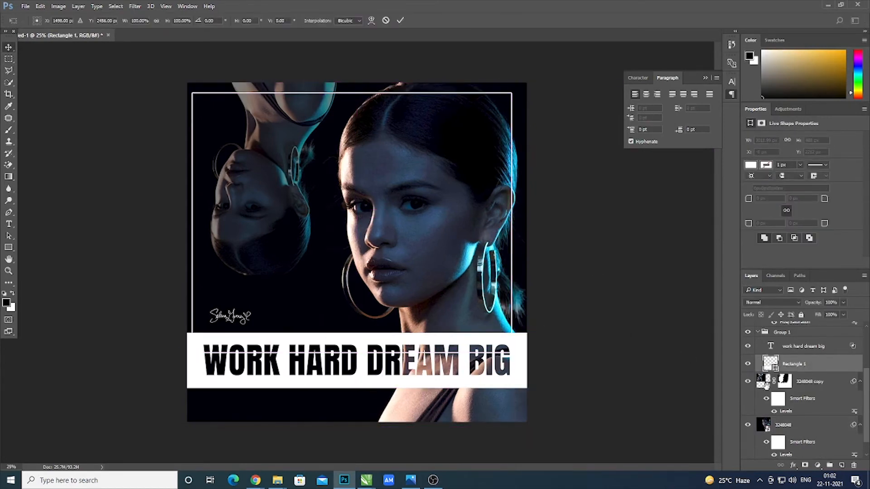
# Stretch the white outline frame downward to 2396 px high and shift it right and down over the portrait.
pyautogui.scroll(3, 823, 377)
pyautogui.click(772, 334)
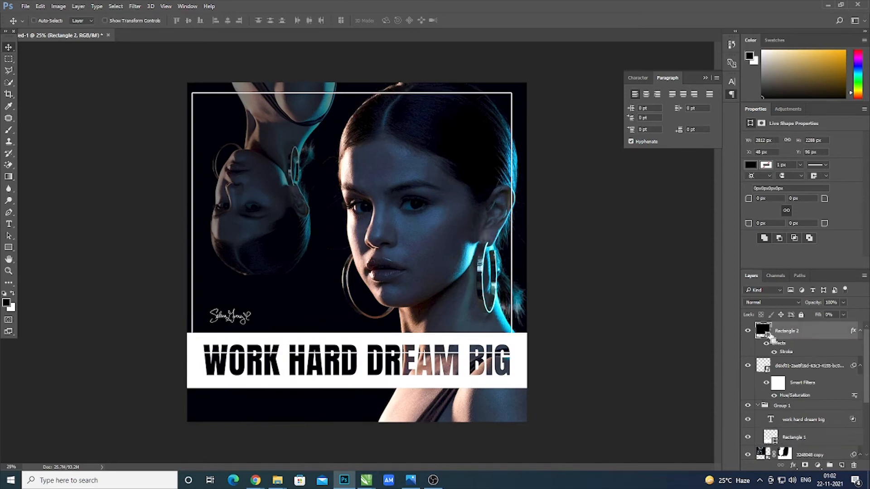
pyautogui.hotkey('ctrl', 't')
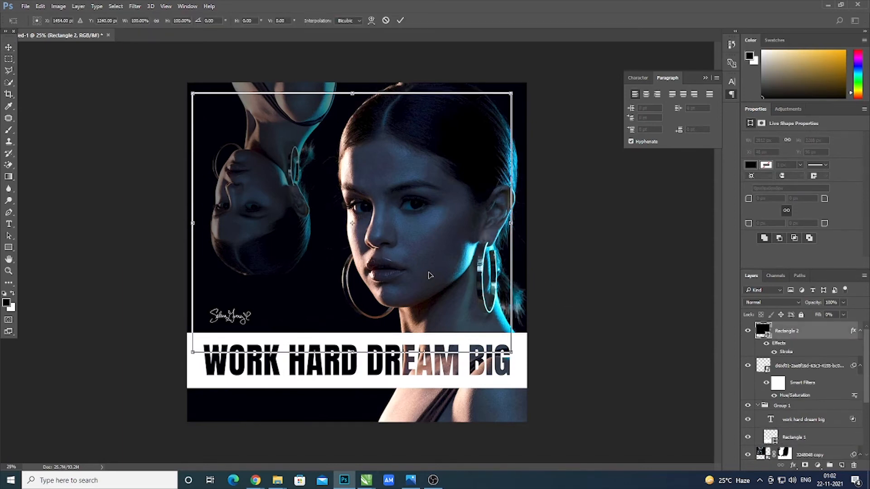
pyautogui.moveTo(430, 275)
pyautogui.mouseDown()
pyautogui.moveTo(453, 275)
pyautogui.moveTo(444, 275)
pyautogui.mouseUp()
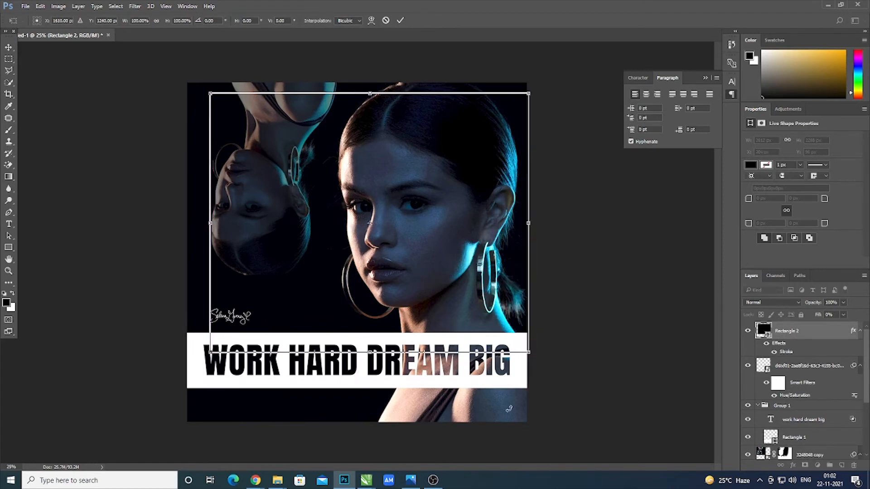
pyautogui.moveTo(371, 352); pyautogui.dragTo(370, 364)
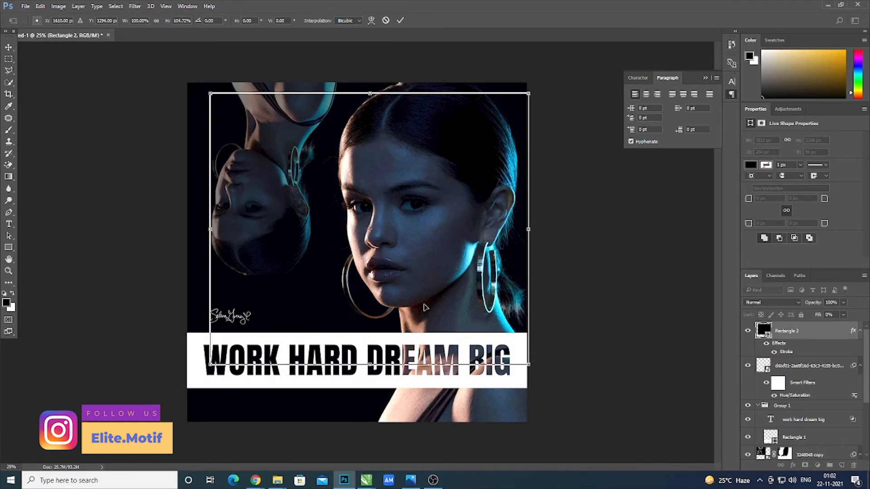
pyautogui.moveTo(426, 307); pyautogui.dragTo(423, 318)
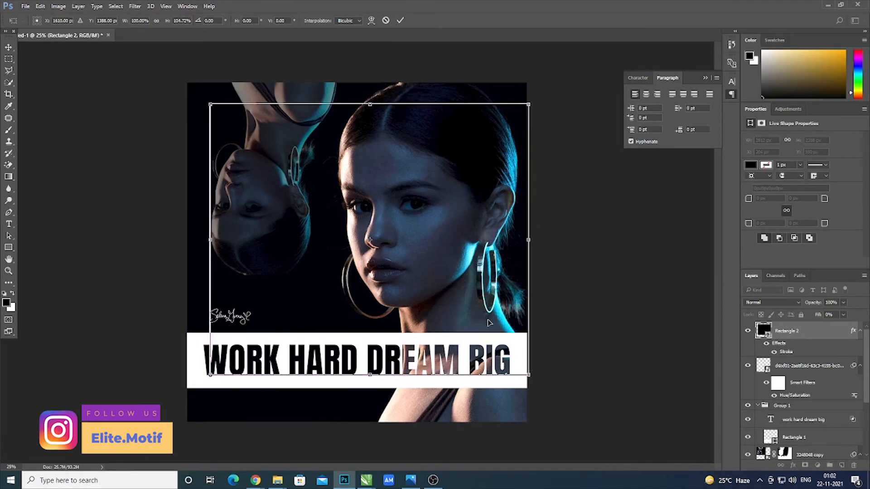
# Nudge the outline frame left and slightly down to X 184 px, Y 202 px and apply the transform.
pyautogui.press('Left')
pyautogui.press('Left')
pyautogui.press('Left')
pyautogui.press('Left')
pyautogui.press('Left')
pyautogui.press('Left')
pyautogui.press('Left')
pyautogui.press('Left')
pyautogui.press('Left')
pyautogui.press('Left')
pyautogui.press('Left')
pyautogui.press('Left')
pyautogui.press('Left')
pyautogui.press('Left')
pyautogui.press('Left')
pyautogui.press('Left')
pyautogui.press('Left')
pyautogui.press('Left')
pyautogui.press('Left')
pyautogui.press('Left')
pyautogui.press('Down')
pyautogui.press('Down')
pyautogui.press('Down')
pyautogui.press('Down')
pyautogui.press('Down')
pyautogui.press('Down')
pyautogui.press('Down')
pyautogui.press('Down')
pyautogui.press('Down')
pyautogui.press('Down')
pyautogui.press('Down')
pyautogui.press('Down')
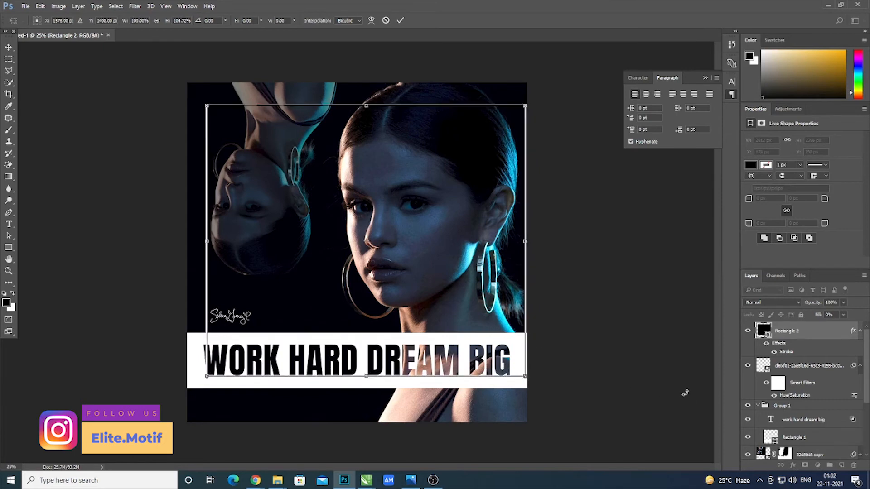
pyautogui.click(661, 384)
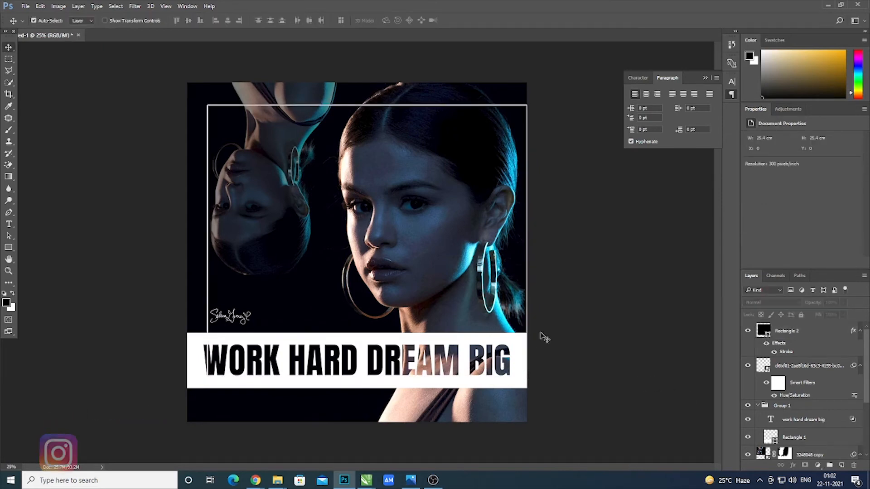
# Move the signature right and slightly down inside the outline frame to about X 2.64 cm, Y 17.2 cm.
pyautogui.click(221, 322)
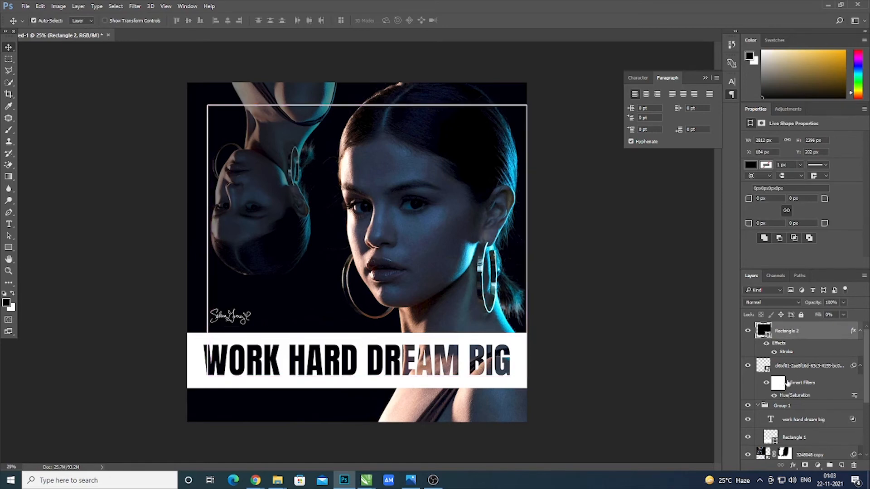
pyautogui.click(789, 368)
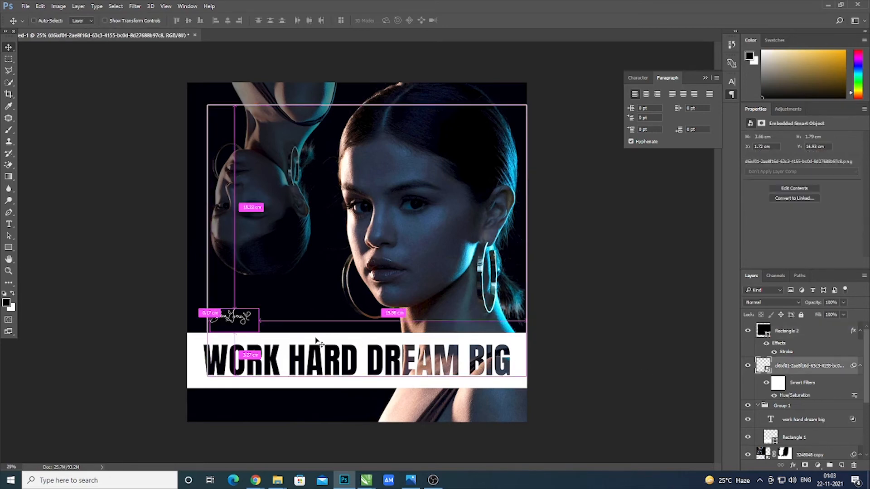
pyautogui.hotkey('ctrl', 't')
pyautogui.moveTo(265, 310); pyautogui.dragTo(276, 309)
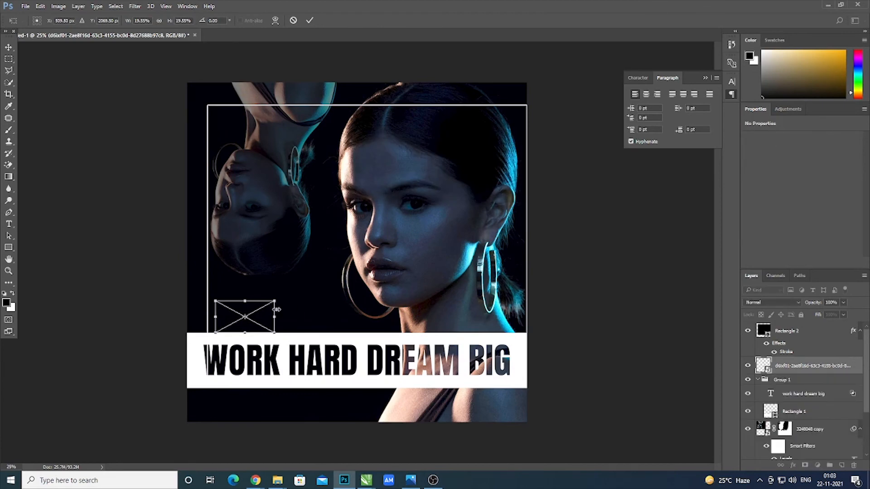
pyautogui.press('Return')
pyautogui.press('Down')
pyautogui.press('Down')
pyautogui.press('Down')
pyautogui.press('Down')
pyautogui.press('Down')
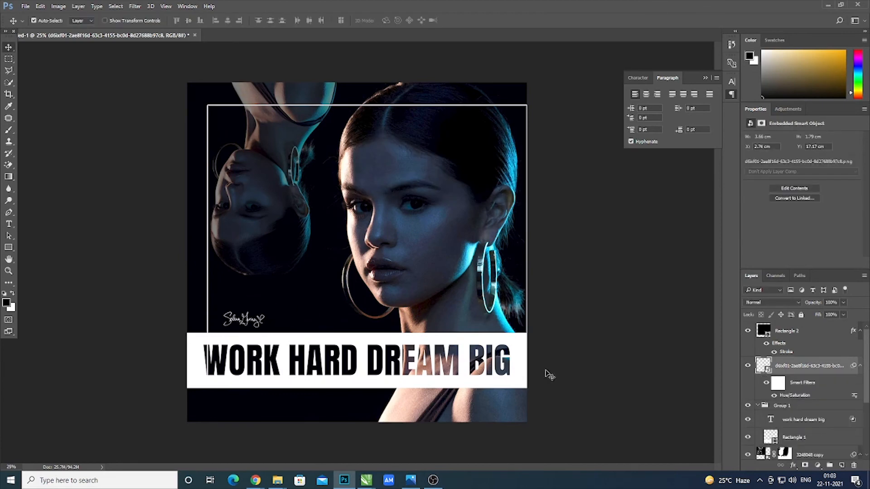
pyautogui.press('Left')
pyautogui.press('Left')
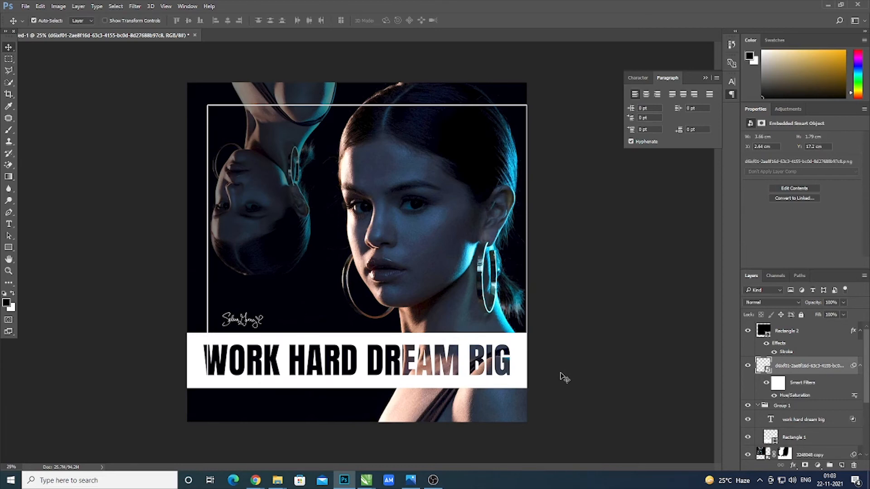
pyautogui.click(552, 381)
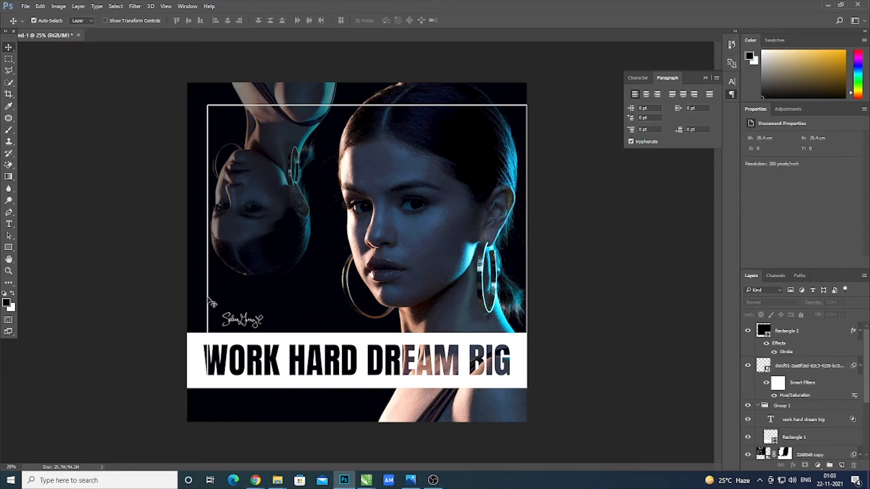
# Move the outline frame left to X 124 px and widen it to 2964 px, past the poster's right edge.
pyautogui.click(211, 324)
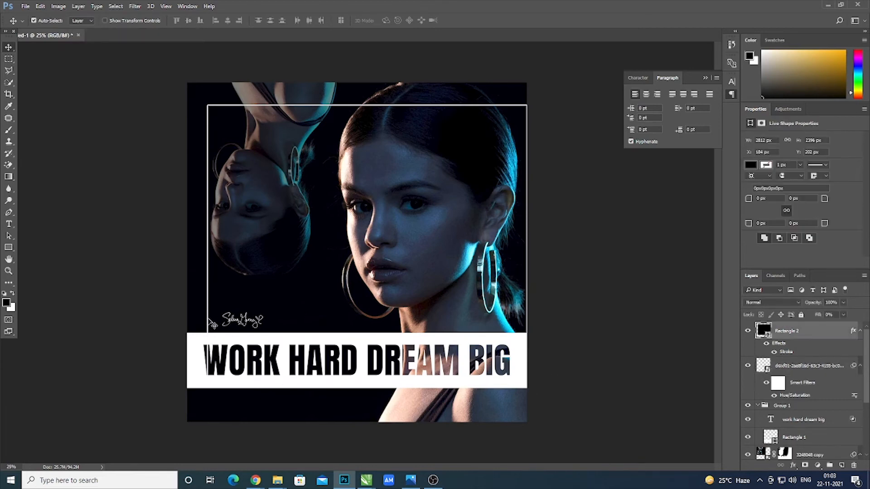
pyautogui.hotkey('shift', 'Left')
pyautogui.hotkey('shift', 'Left')
pyautogui.hotkey('shift', 'Left')
pyautogui.hotkey('shift', 'Left')
pyautogui.hotkey('shift', 'Left')
pyautogui.hotkey('shift', 'Left')
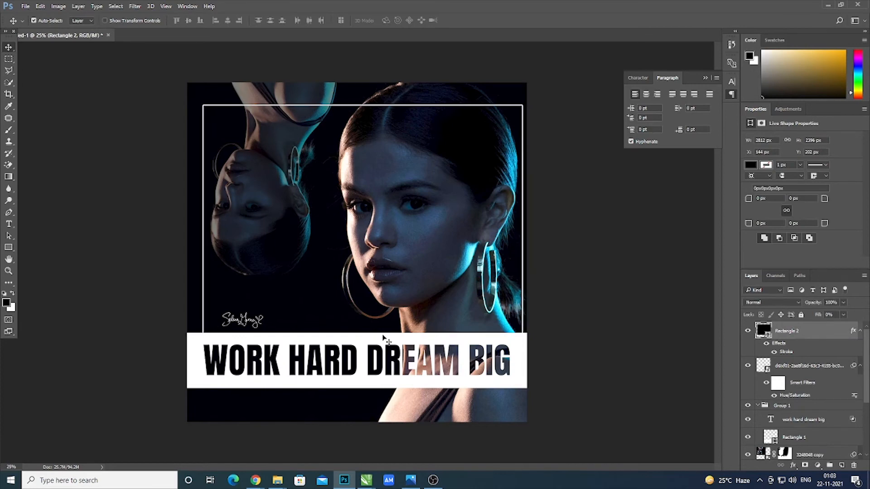
pyautogui.press('ctrl')
pyautogui.hotkey('ctrl', 't')
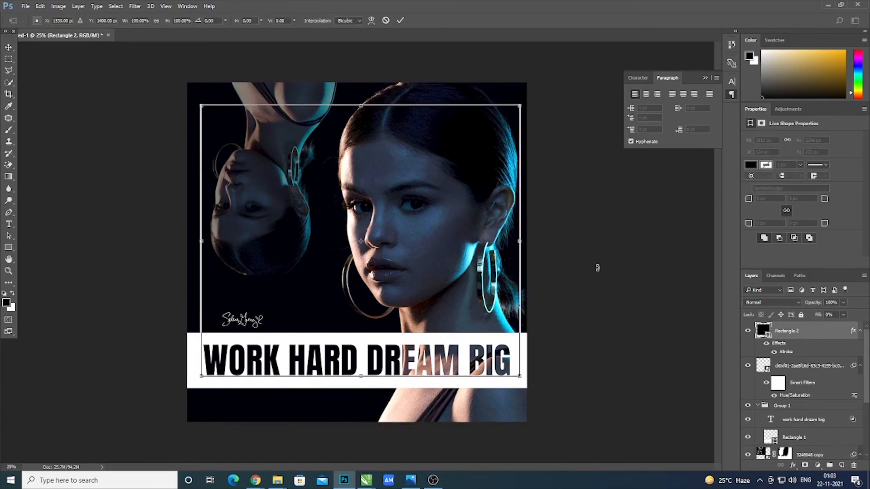
pyautogui.moveTo(522, 243); pyautogui.dragTo(538, 244)
pyautogui.press('Return')
# Nudge the outline frame upward to a Y position of about 138 px.
pyautogui.hotkey('shift', 'Up')
pyautogui.hotkey('shift', 'Up')
pyautogui.hotkey('shift', 'Up')
pyautogui.hotkey('shift', 'Up')
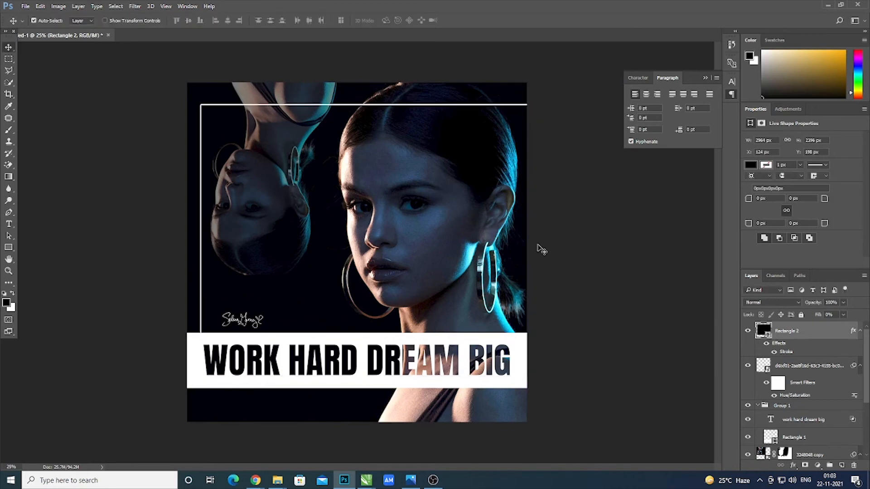
pyautogui.press('Up')
pyautogui.press('Up')
pyautogui.press('Up')
pyautogui.press('Up')
pyautogui.press('Up')
pyautogui.press('Up')
pyautogui.press('Up')
pyautogui.press('Up')
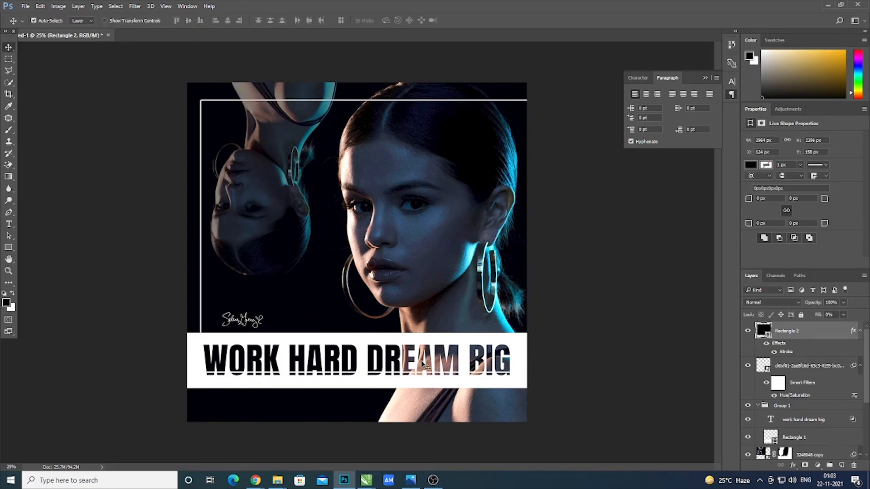
pyautogui.hotkey('shift', 'Up')
pyautogui.hotkey('shift', 'Up')
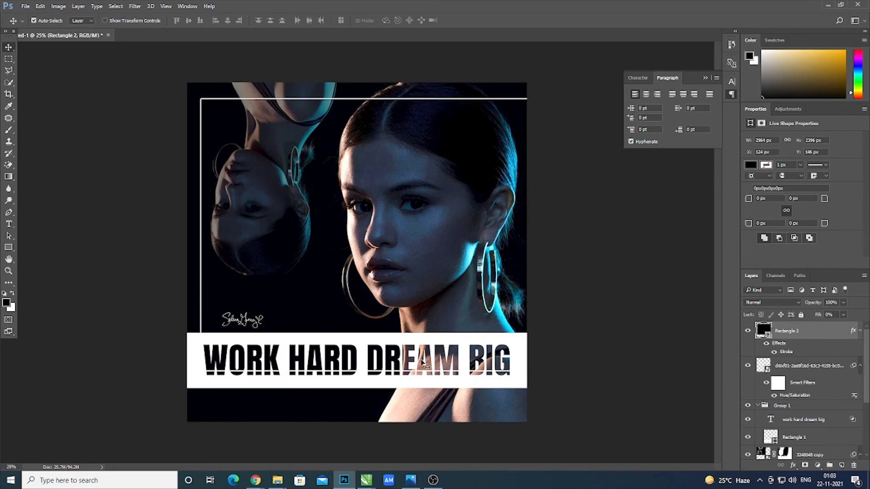
# Stretch the outline frame's lower edge to a height of 2496 px and raise the frame to Y 130 px.
pyautogui.hotkey('ctrl', 't')
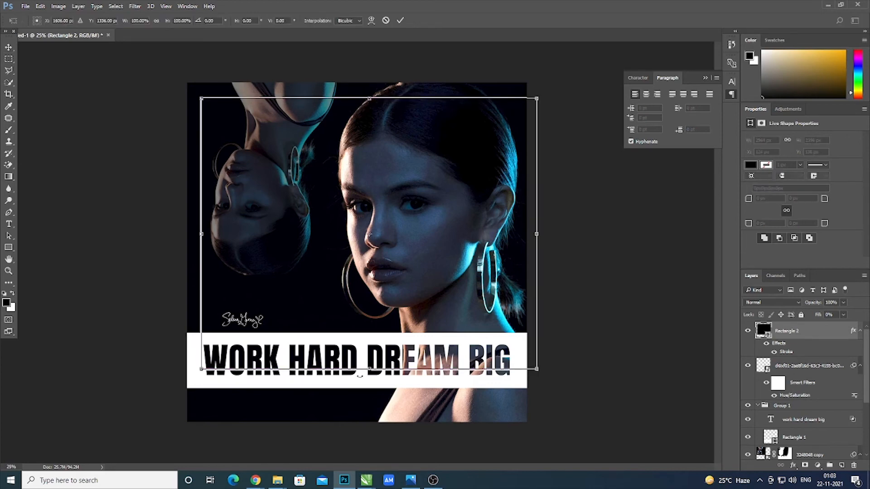
pyautogui.moveTo(372, 369); pyautogui.dragTo(376, 381)
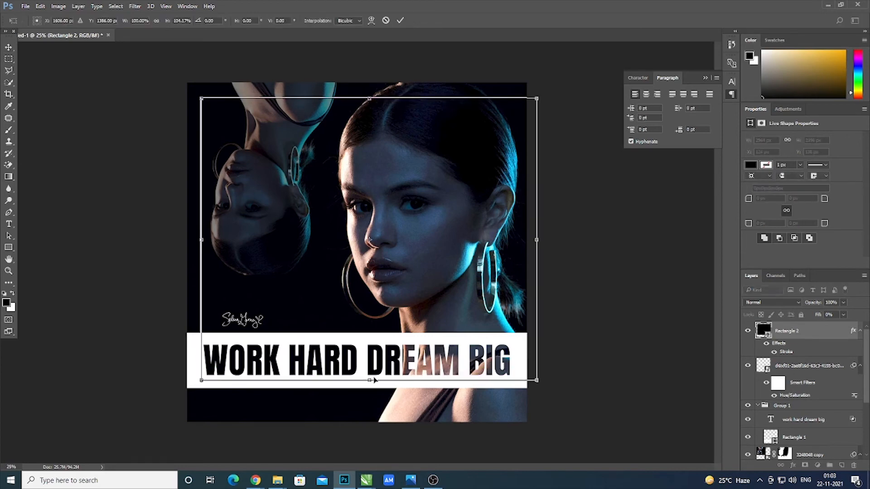
pyautogui.press('Return')
pyautogui.hotkey('shift', 'Up')
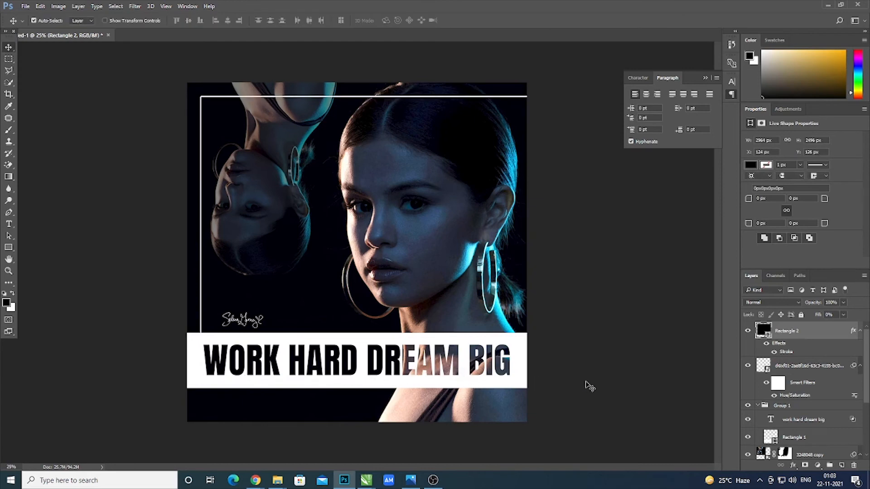
pyautogui.press('Down')
pyautogui.press('Down')
pyautogui.press('Down')
pyautogui.press('Down')
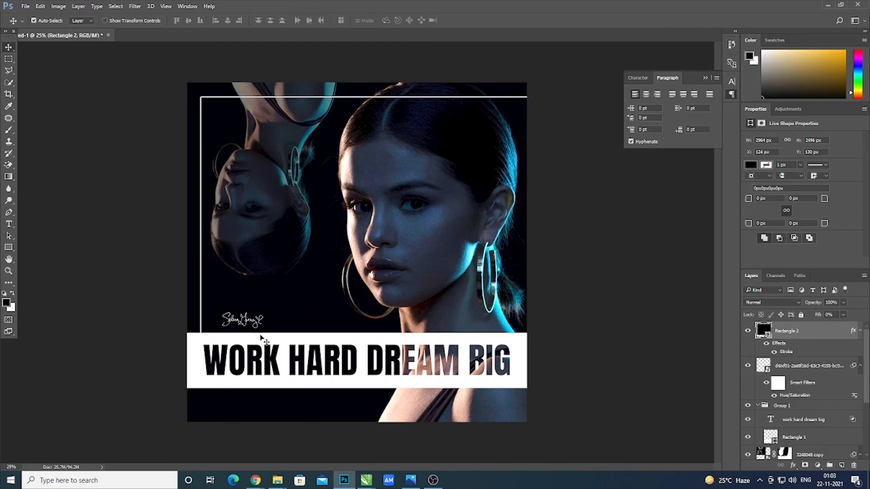
# Add the white Anton text "selena gomez", enlarge it to 32.34 pt and place it just above the signature.
pyautogui.press('t')
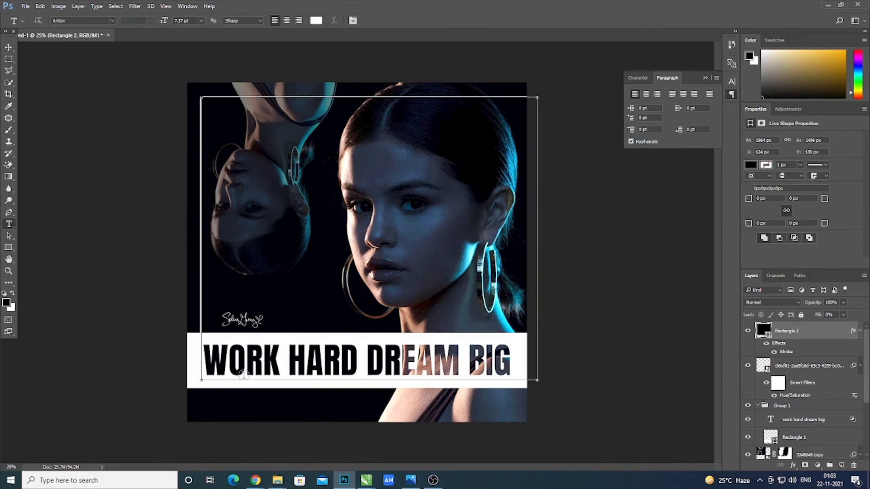
pyautogui.click(241, 395)
pyautogui.write('SELENAGOMEZ')
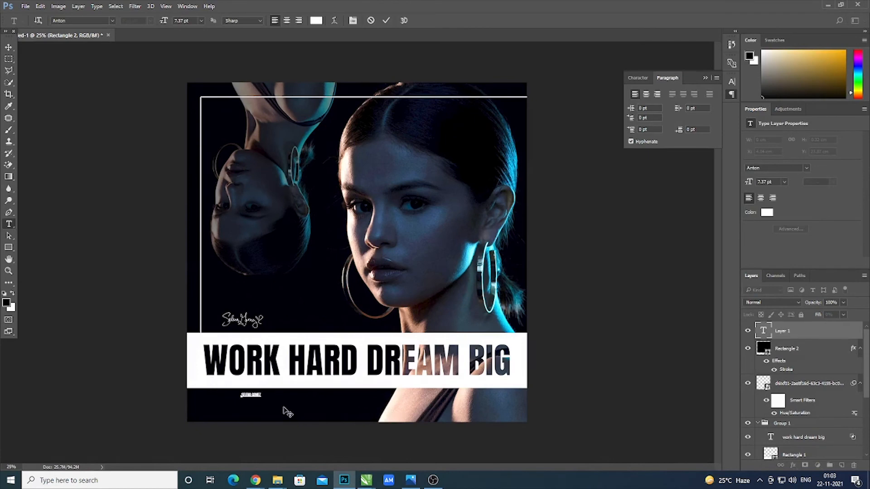
pyautogui.click(8, 59)
pyautogui.hotkey('ctrl', 't')
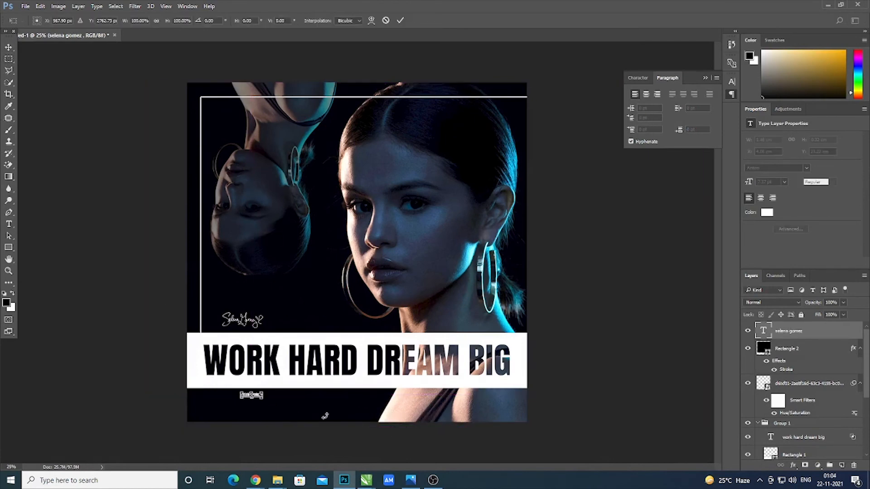
pyautogui.moveTo(267, 400)
pyautogui.mouseDown()
pyautogui.moveTo(335, 411)
pyautogui.moveTo(328, 303)
pyautogui.mouseUp()
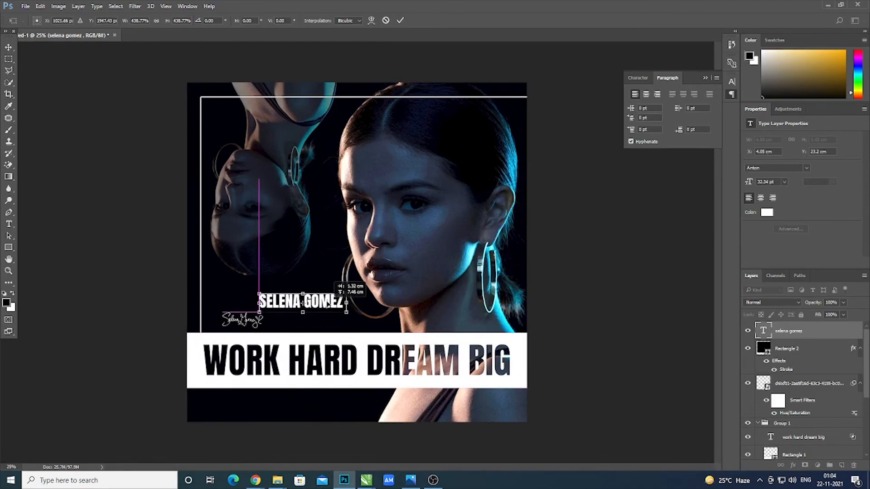
pyautogui.press('Return')
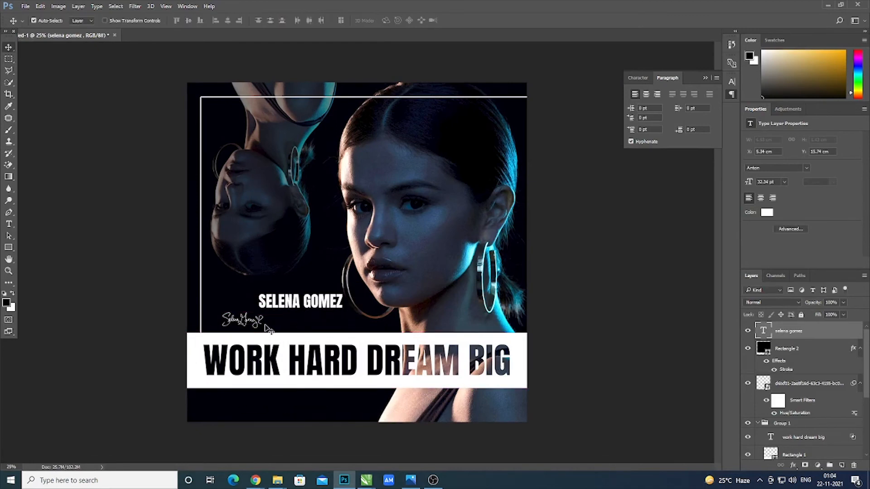
pyautogui.click(264, 325)
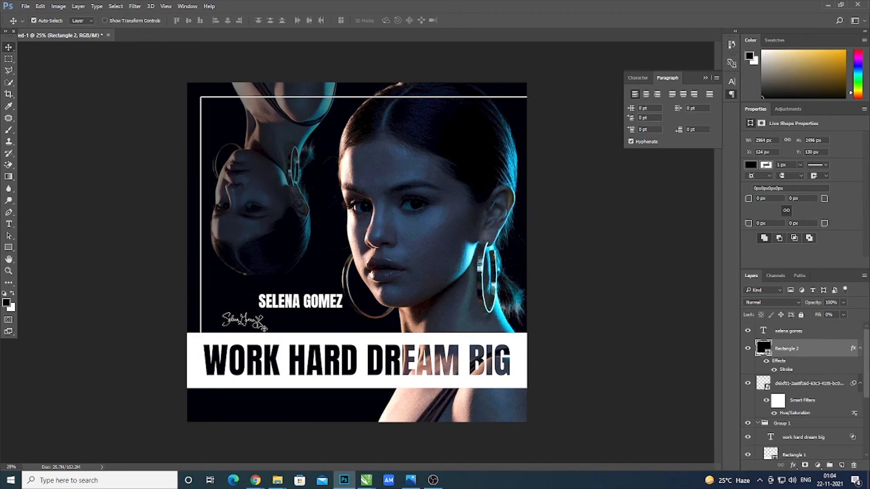
pyautogui.click(803, 389)
pyautogui.click(251, 323)
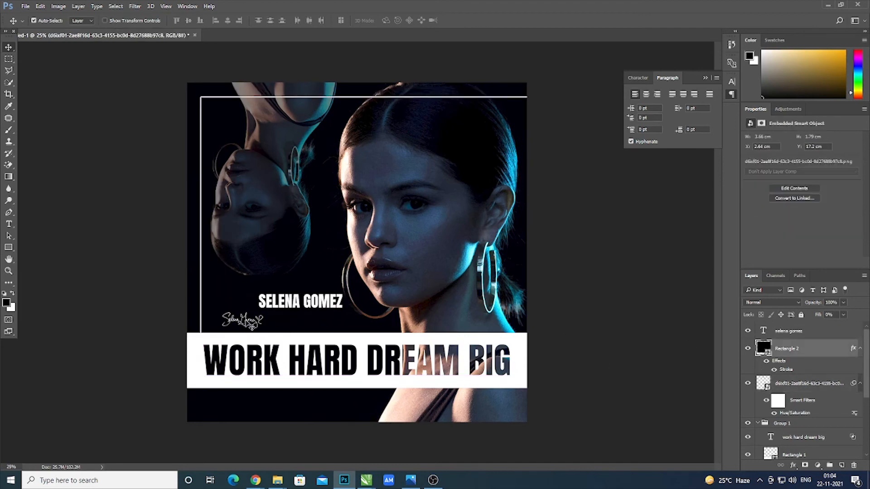
pyautogui.hotkey('ctrl', 't')
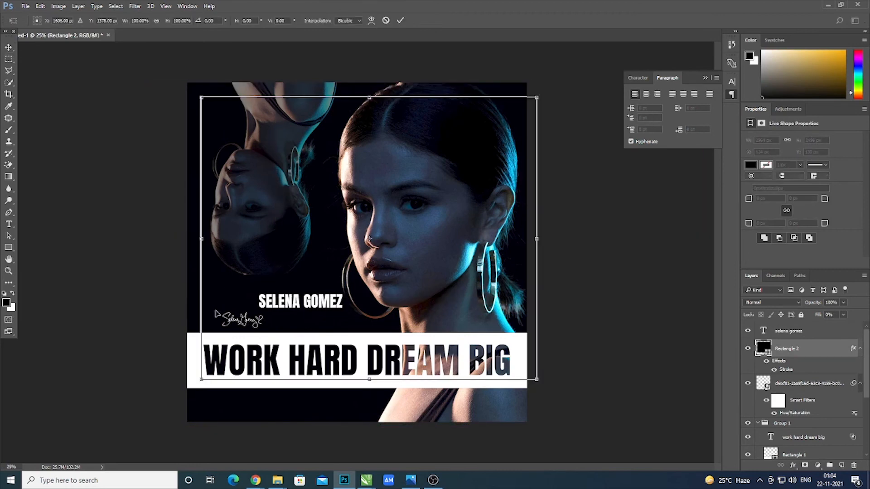
pyautogui.press('Return')
# Move the signature to the poster's upper-right corner, at about X 21.16 cm, Y 1.96 cm.
pyautogui.click(790, 387)
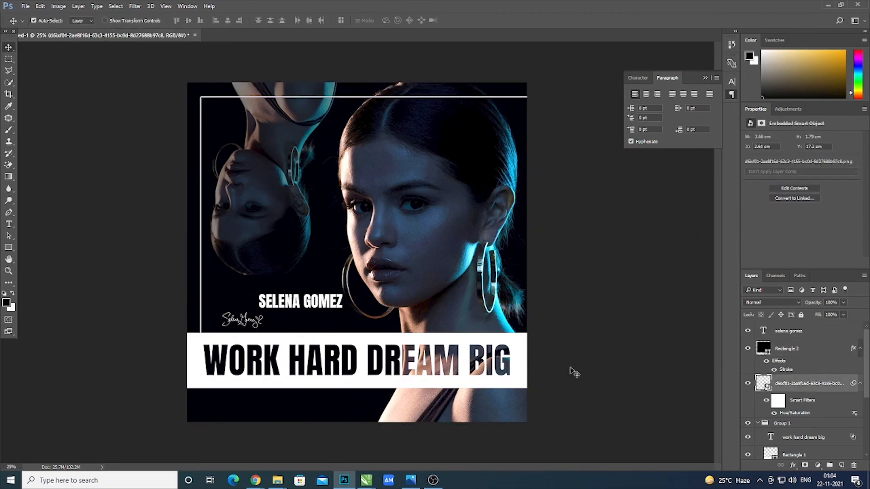
pyautogui.hotkey('ctrl', 't')
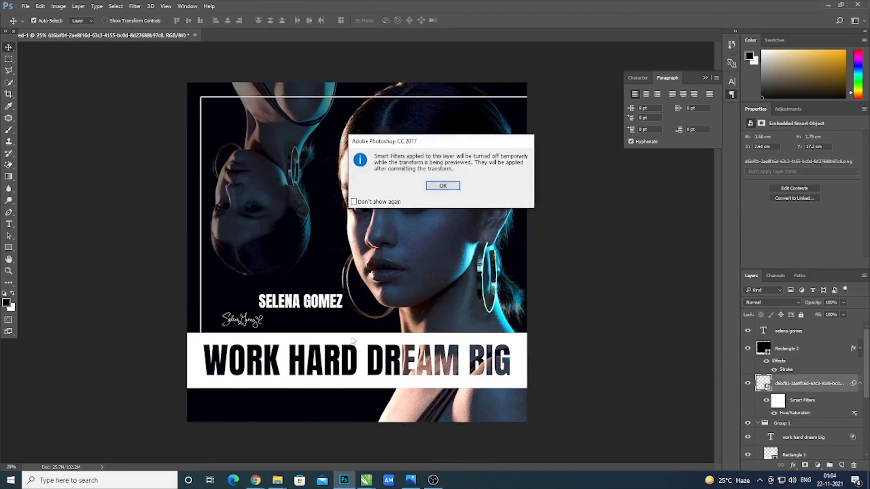
pyautogui.click(443, 186)
pyautogui.moveTo(270, 311)
pyautogui.mouseDown()
pyautogui.moveTo(335, 269)
pyautogui.moveTo(471, 123)
pyautogui.moveTo(498, 118)
pyautogui.mouseUp()
pyautogui.press('Return')
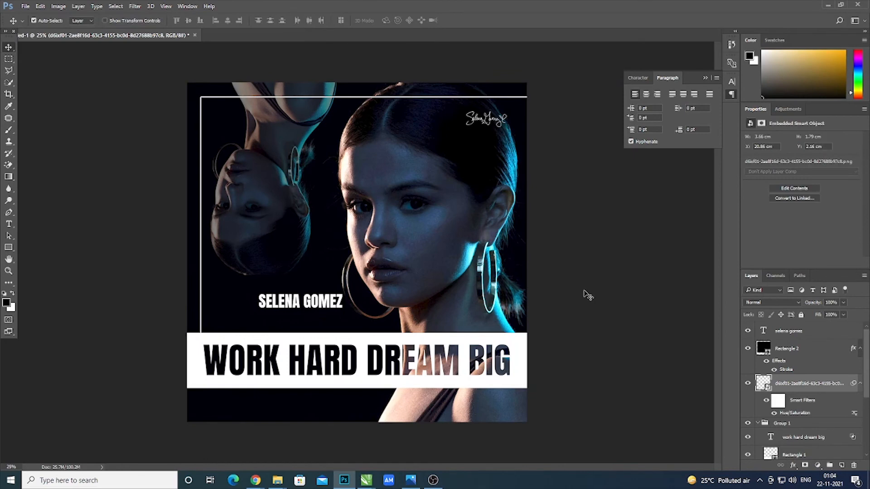
pyautogui.press('Right')
pyautogui.press('Right')
pyautogui.press('Right')
pyautogui.press('Up')
pyautogui.press('Up')
pyautogui.press('Up')
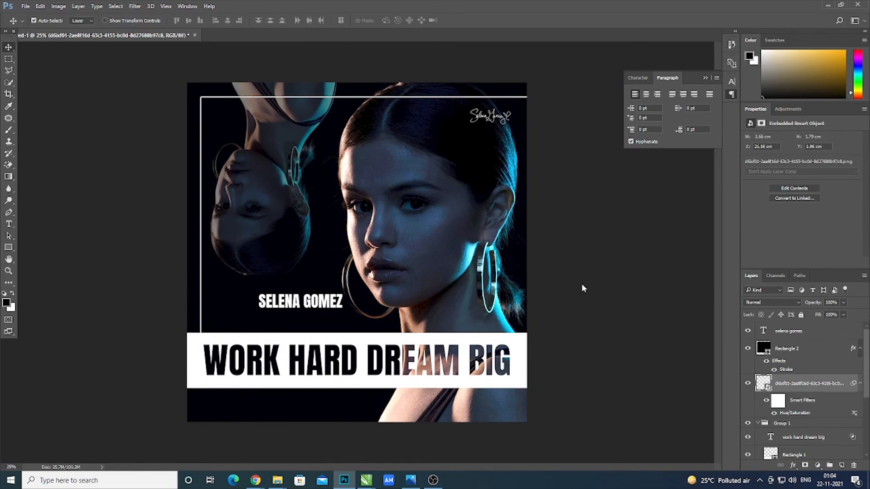
# Move the "selena gomez" title to just above the white band, at X 1.92 cm, Y 16.74 cm.
pyautogui.moveTo(293, 305); pyautogui.dragTo(246, 318)
# Try different blend modes on the "selena gomez" text layer and return it to Normal.
pyautogui.click(763, 302)
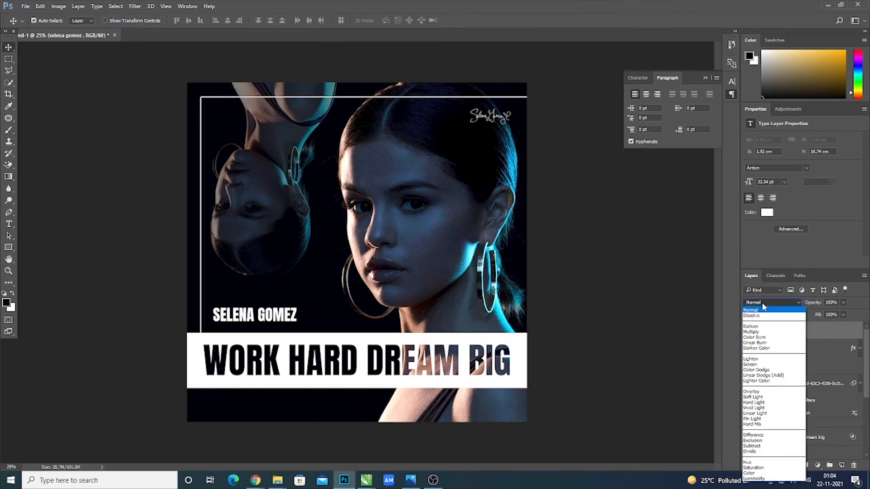
pyautogui.click(762, 303)
pyautogui.press('Down')
pyautogui.press('Down')
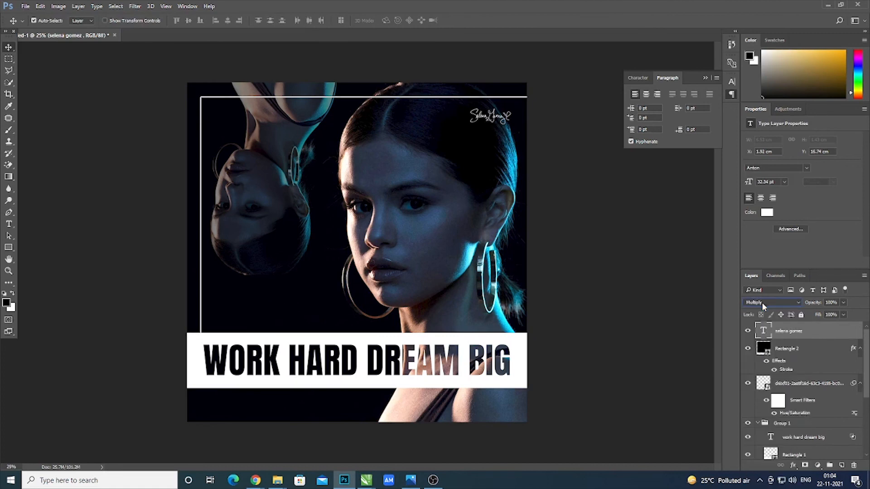
pyautogui.press('Down')
pyautogui.press('Down')
pyautogui.press('Down')
pyautogui.press('Down')
pyautogui.press('Down')
pyautogui.press('Down')
pyautogui.press('Down')
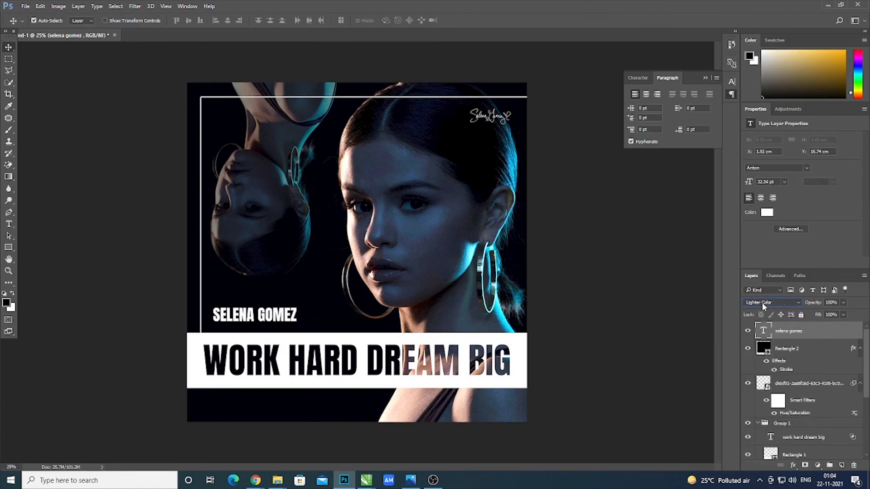
pyautogui.press('Down')
pyautogui.press('Down')
pyautogui.press('Down')
pyautogui.press('Down')
pyautogui.press('Down')
pyautogui.press('Down')
pyautogui.press('Down')
pyautogui.press('Down')
pyautogui.press('Down')
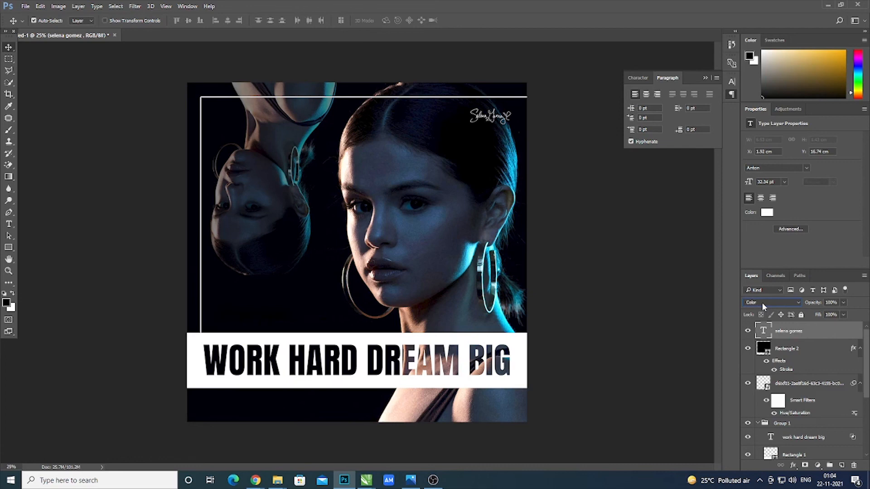
pyautogui.press('Down')
pyautogui.press('Up')
pyautogui.press('Up')
pyautogui.press('Up')
pyautogui.press('Up')
pyautogui.press('Up')
pyautogui.press('Up')
pyautogui.press('Up')
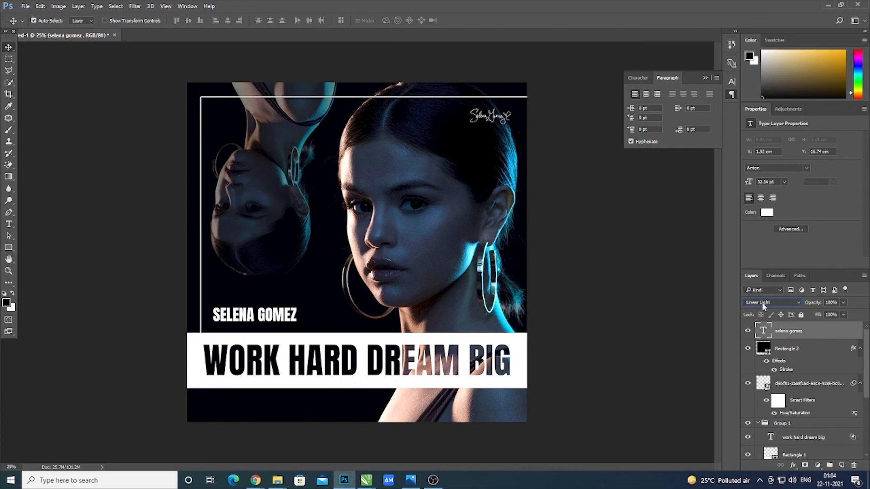
pyautogui.press('Down')
pyautogui.press('Up')
pyautogui.press('Up')
pyautogui.press('Up')
pyautogui.press('Up')
pyautogui.press('Up')
pyautogui.press('Up')
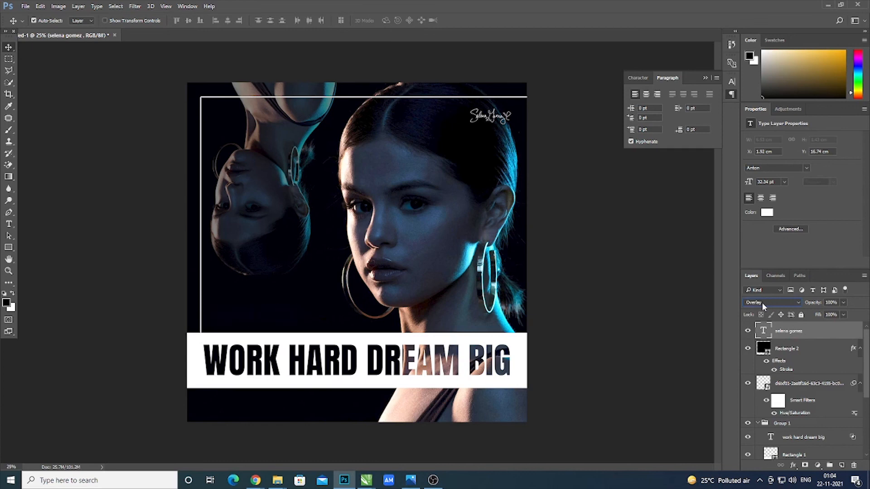
pyautogui.click(762, 303)
pyautogui.click(765, 310)
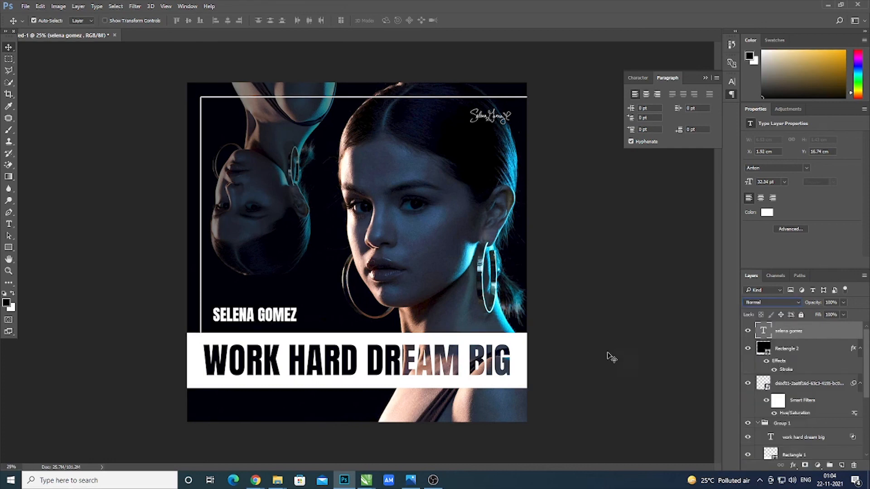
# Scale the "selena gomez" title down to 24.77 pt and place it closer to the white band, at X 1.87 cm, Y 17.58 cm.
pyautogui.moveTo(282, 320)
pyautogui.mouseDown()
pyautogui.moveTo(276, 324)
pyautogui.moveTo(292, 312)
pyautogui.moveTo(278, 318)
pyautogui.moveTo(281, 324)
pyautogui.moveTo(374, 322)
pyautogui.moveTo(267, 333)
pyautogui.moveTo(274, 324)
pyautogui.mouseUp()
pyautogui.hotkey('ctrl', 't')
pyautogui.press('Return')
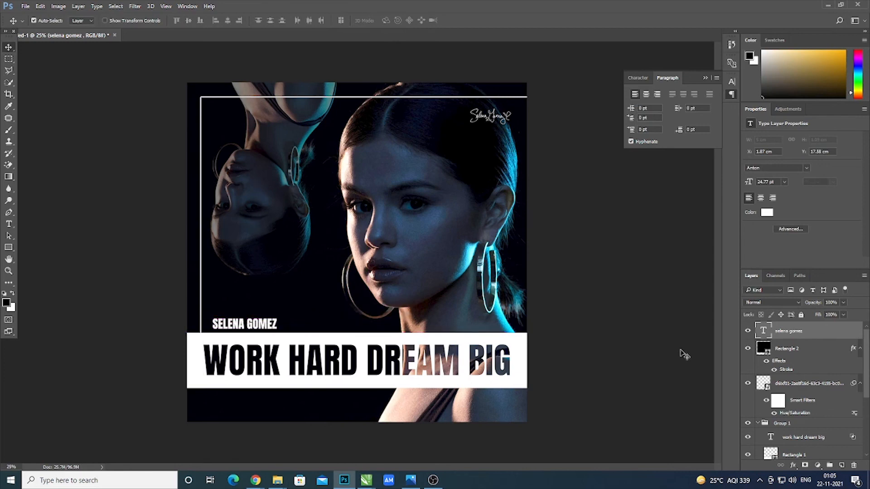
# Nudge the "selena gomez" title horizontally toward the outline frame, to X 1.47 cm.
pyautogui.click(637, 352)
pyautogui.click(272, 334)
pyautogui.hotkey('shift', 'Left')
pyautogui.hotkey('shift', 'Left')
pyautogui.hotkey('shift', 'Left')
pyautogui.hotkey('shift', 'Left')
pyautogui.hotkey('shift', 'Left')
pyautogui.hotkey('shift', 'Left')
pyautogui.hotkey('shift', 'Left')
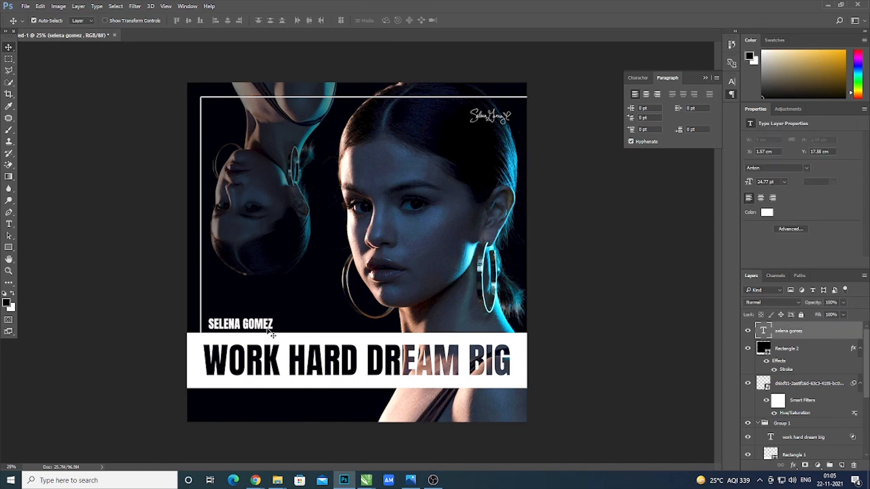
pyautogui.hotkey('shift', 'Right')
pyautogui.hotkey('shift', 'Right')
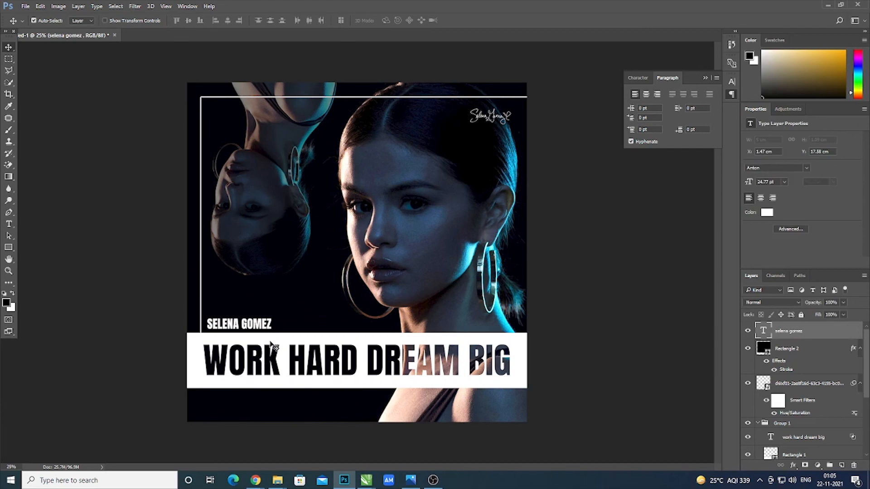
# Save the poster to the Desktop as a JPEG named "new s", accepting the default JPEG options.
pyautogui.click(25, 5)
pyautogui.click(32, 103)
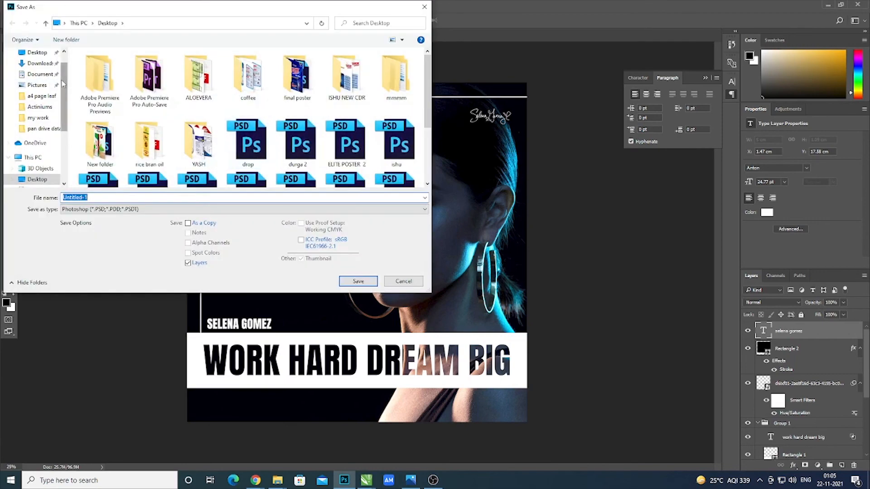
pyautogui.click(121, 207)
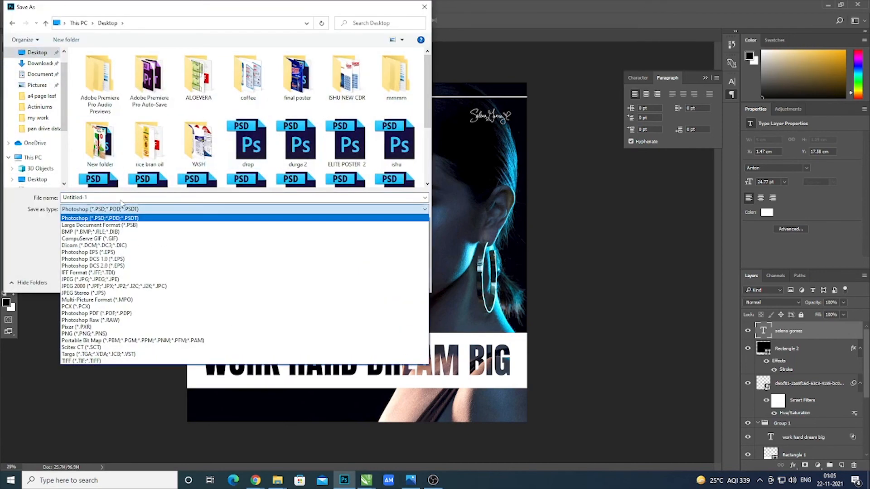
pyautogui.click(114, 279)
pyautogui.doubleClick(90, 197)
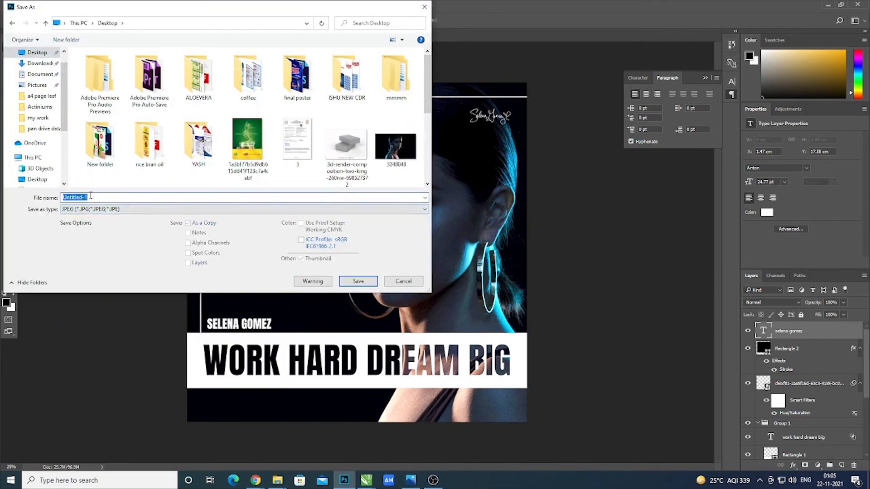
pyautogui.write('new s')
pyautogui.press('Return')
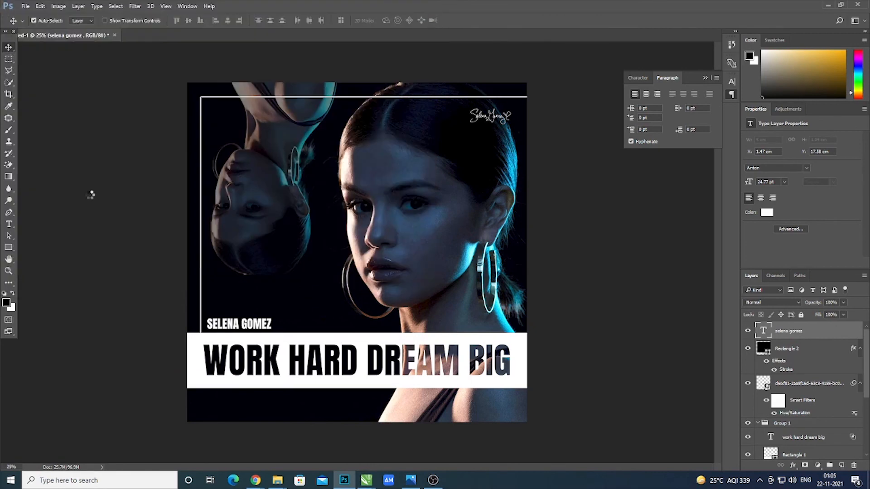
pyautogui.press('Return')
# Open the exported "new s" image from the desktop in Photos to examine the finished poster.
pyautogui.press('super+d')
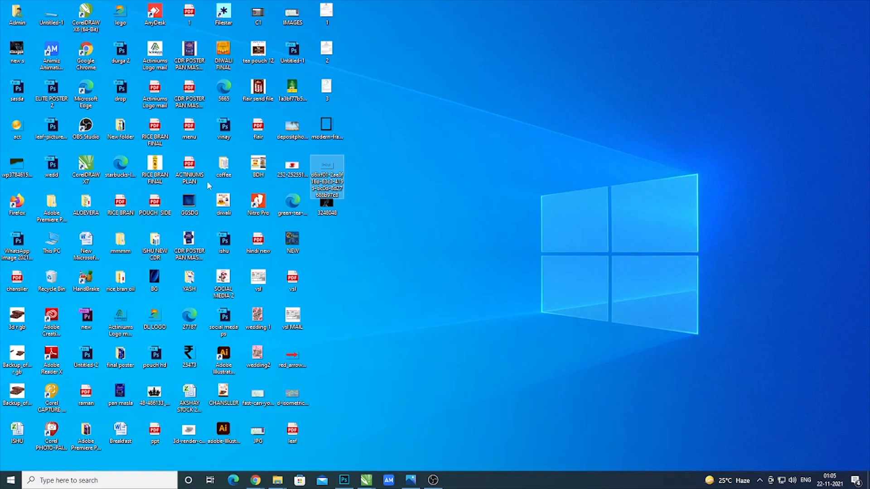
pyautogui.doubleClick(16, 51)
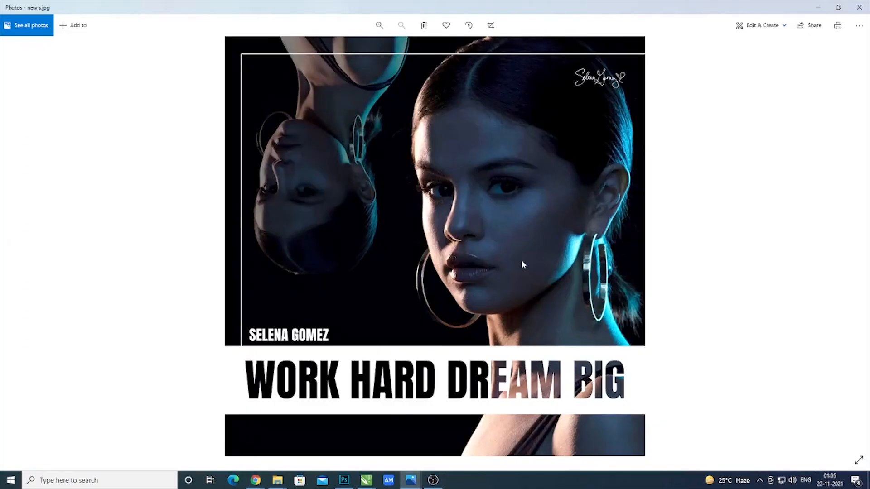